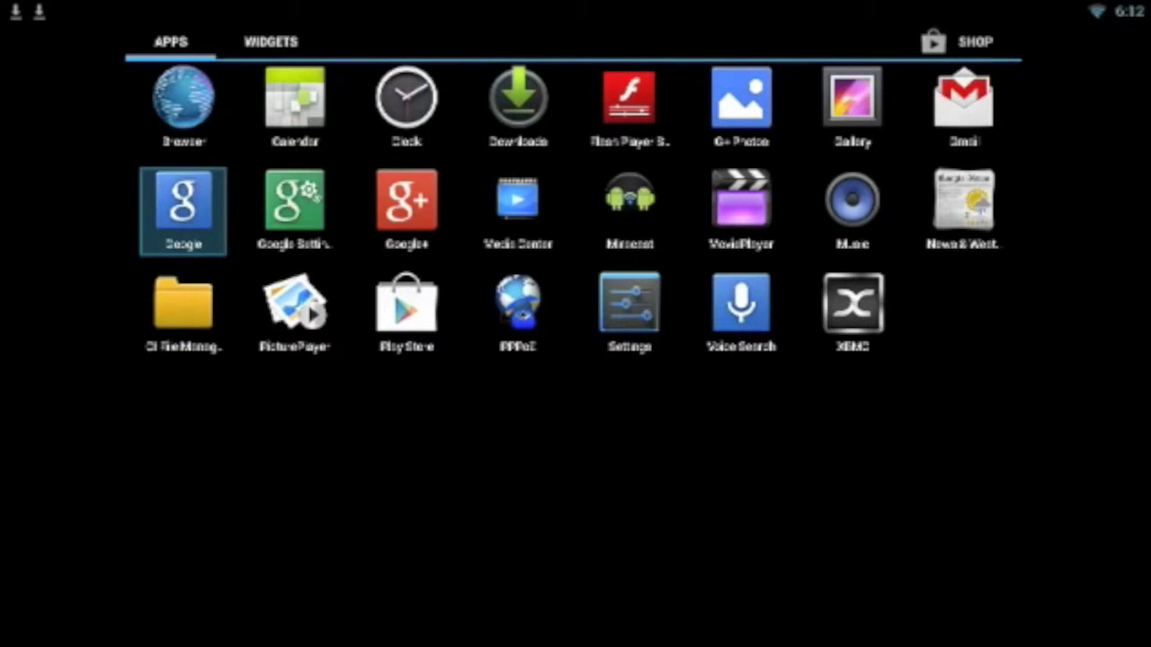
Move focus toward the Settings app in the launcher's app drawer.
key("Right")
key("Right")
Go to Settings > Apps, Downloaded list, and open XBMC's App info page (version 13.2).
key("Down")
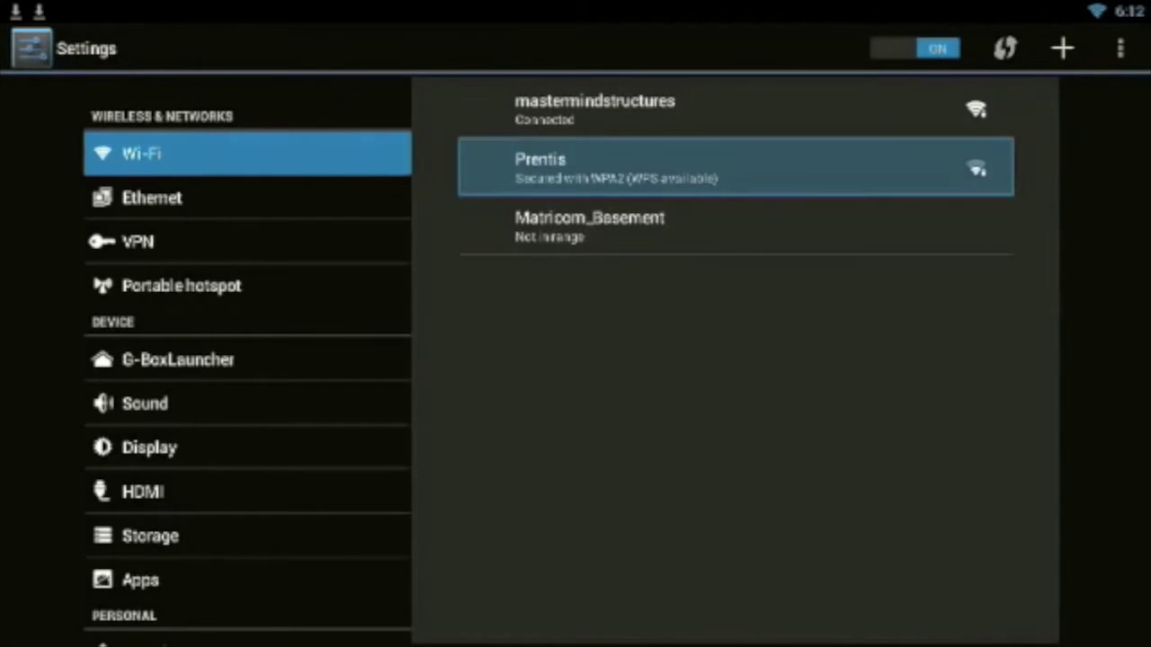
key("Up")
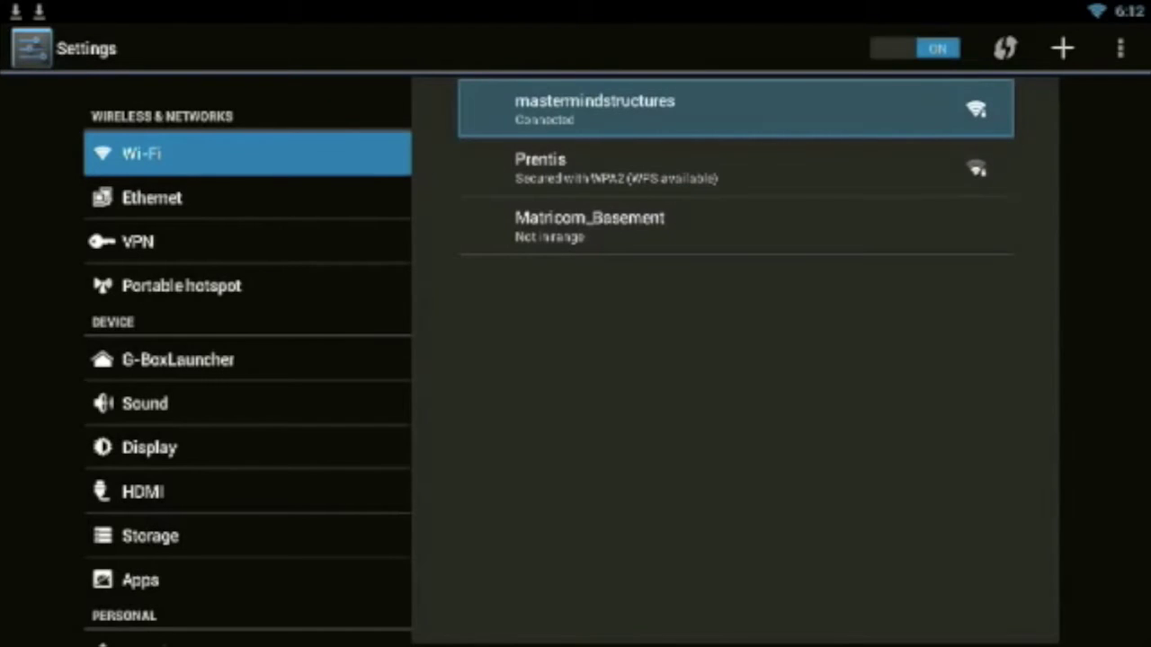
key("Down")
key("Left")
key("Down")
key("Down")
key("Down")
key("Down")
key("Down")
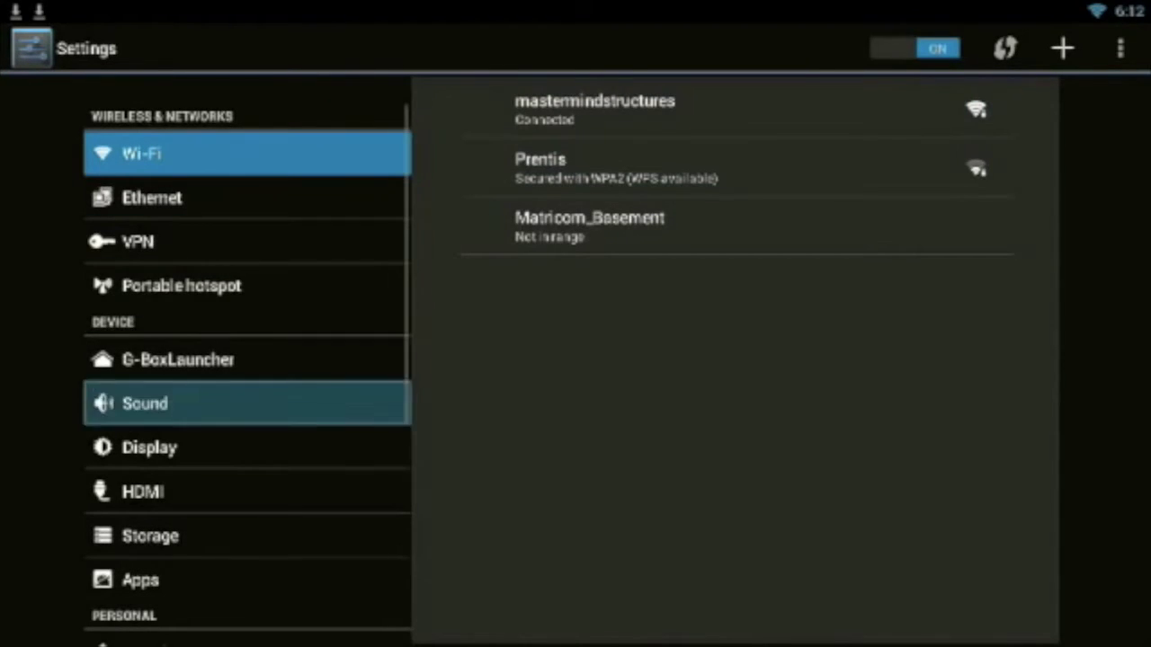
key("Down")
key("Down")
key("Down")
key("Down")
key("Return")
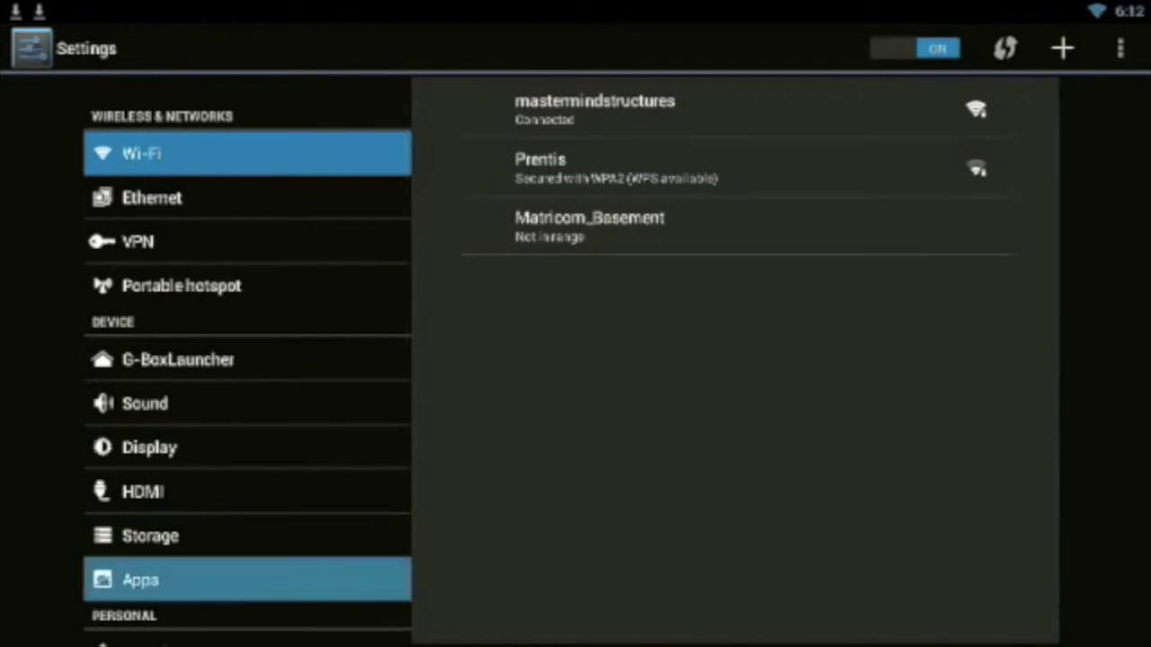
key("Right")
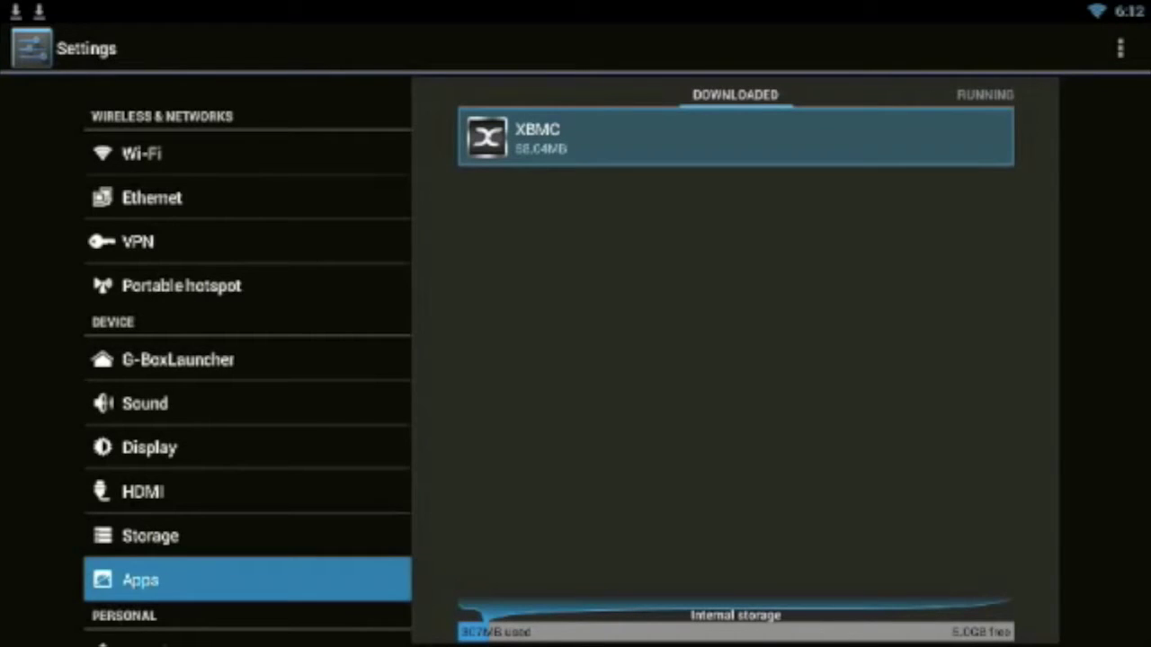
key("Return")
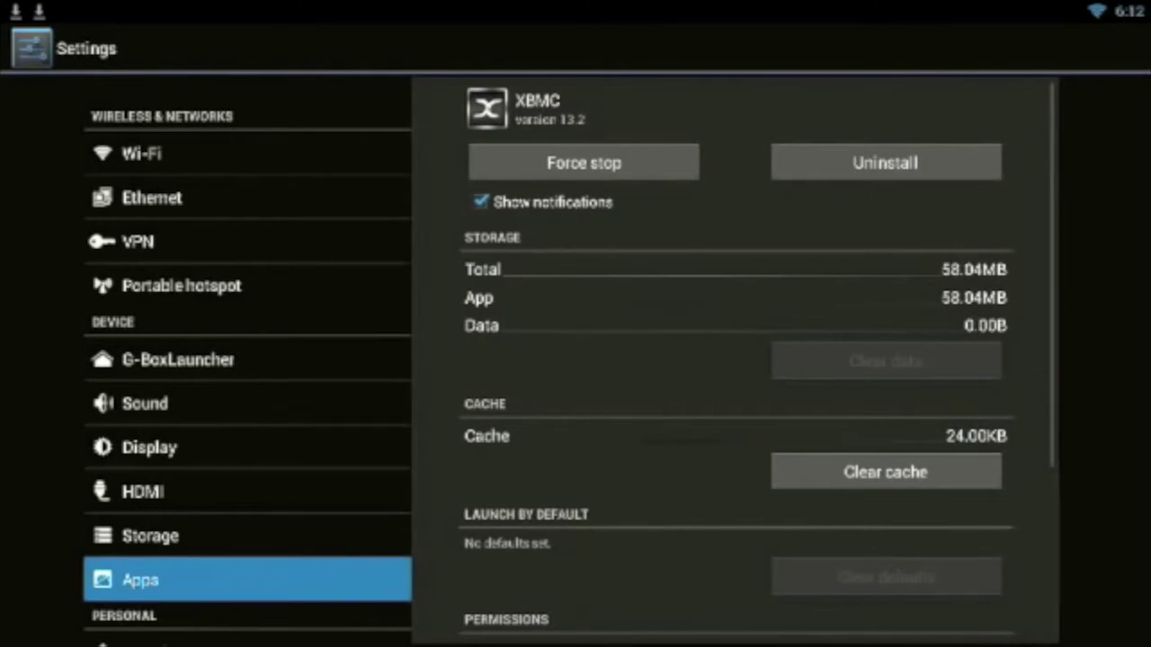
Uninstall XBMC, confirm with OK, and return to the app drawer.
key("Right")
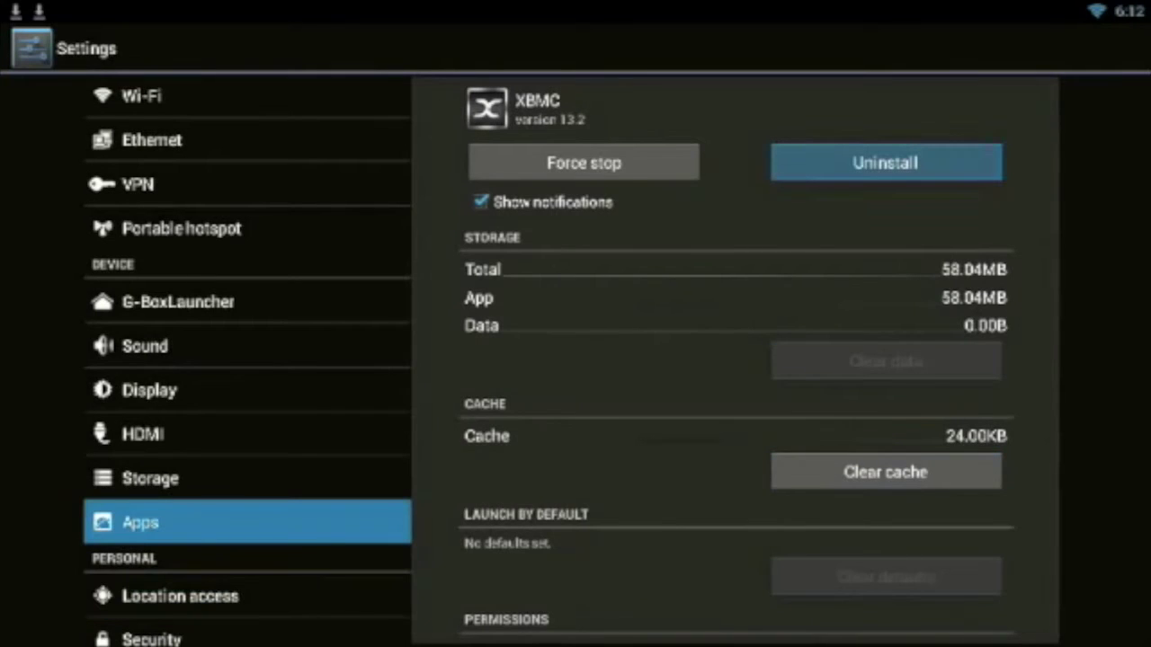
key("Return")
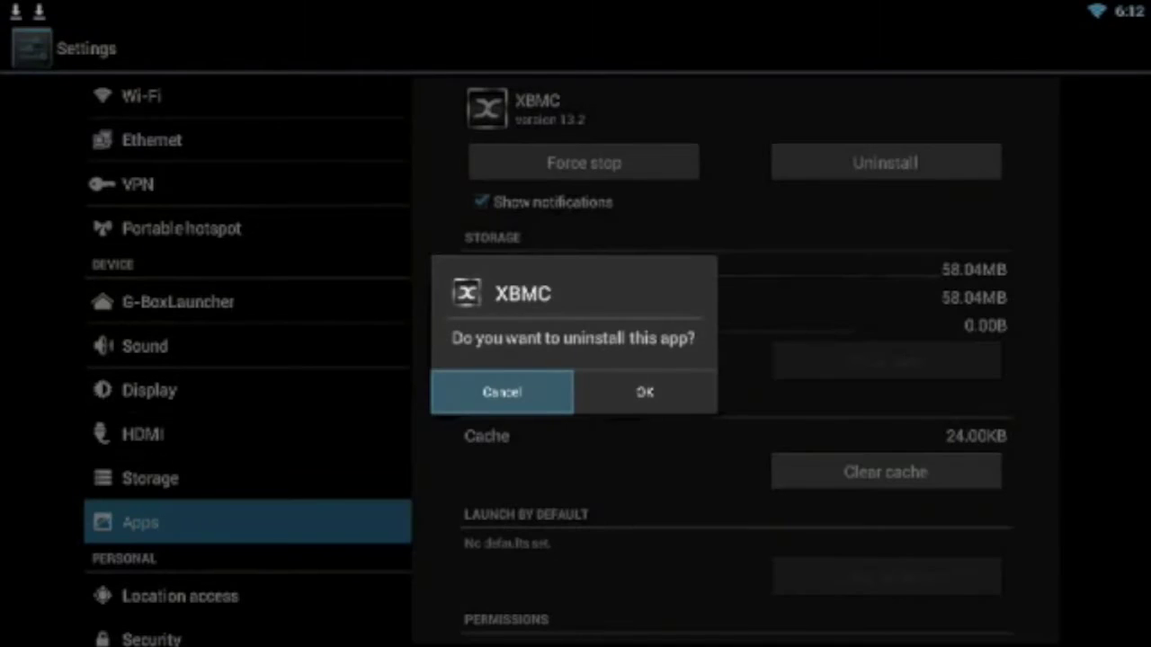
key("Right")
key("Return")
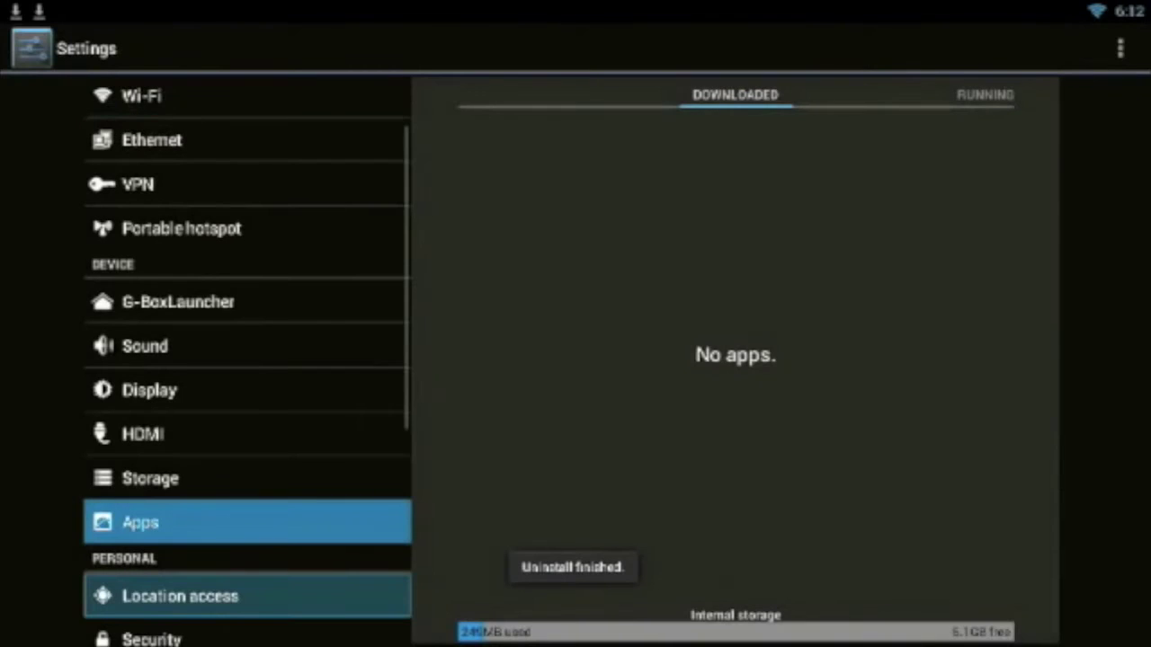
key("Escape")
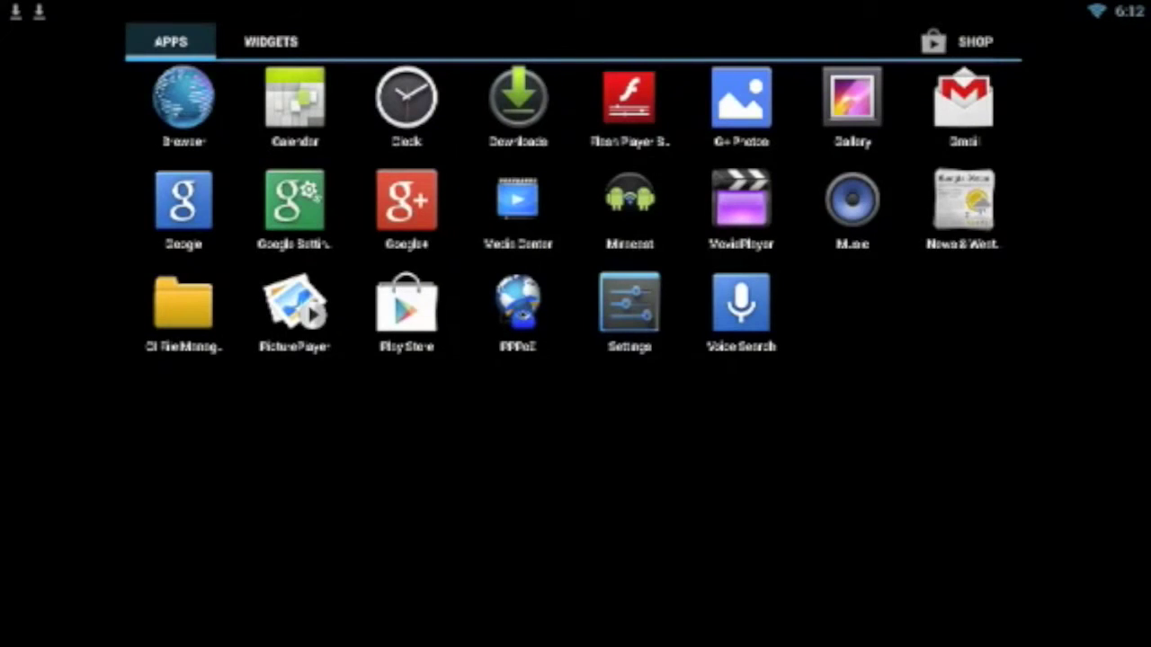
Launch OI File Manager, accept its EULA and continue past the 2.0.2 changelog.
key("Down")
key("Down")
key("Down")
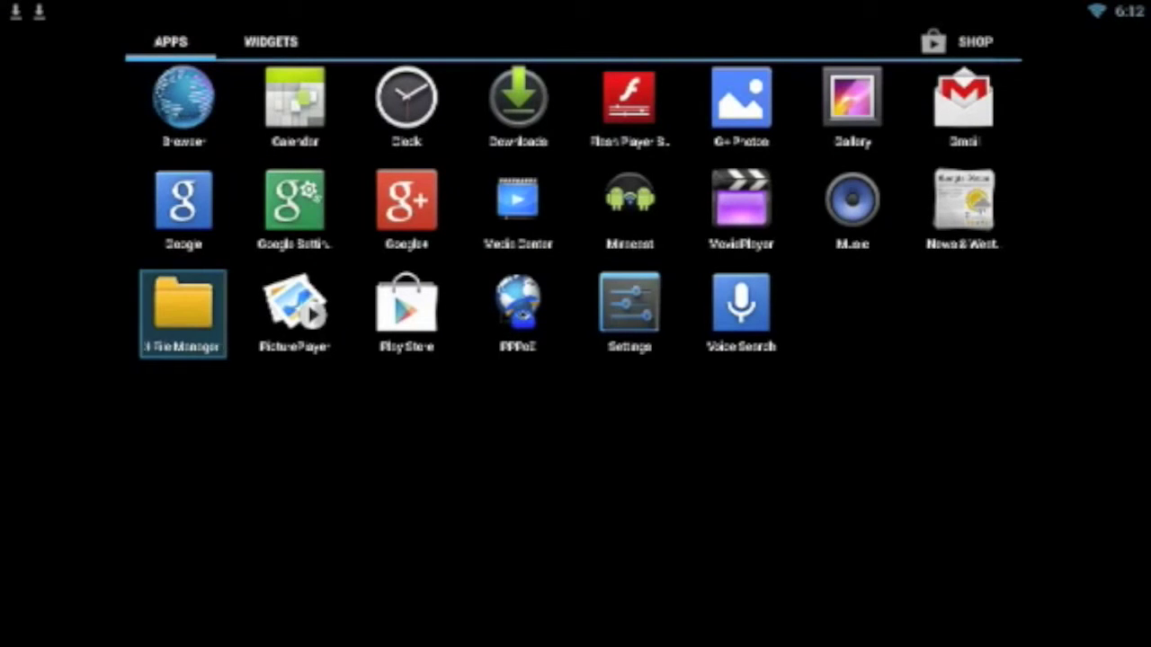
key("Return")
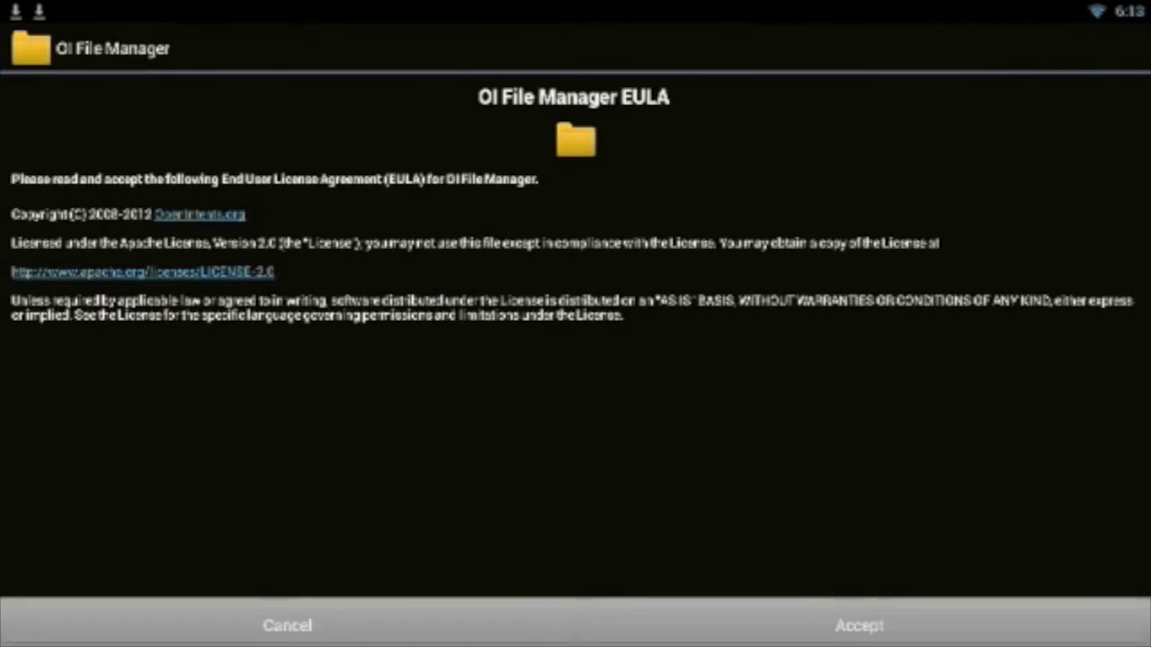
key("Down")
key("Down")
key("Down")
key("Right")
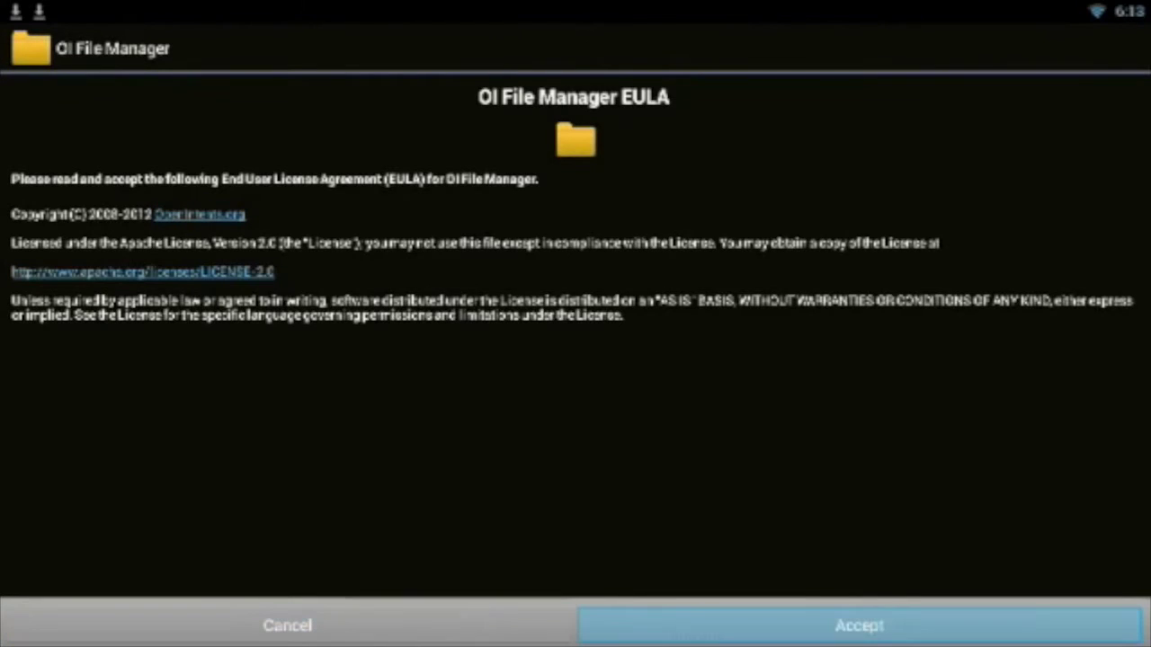
key("Return")
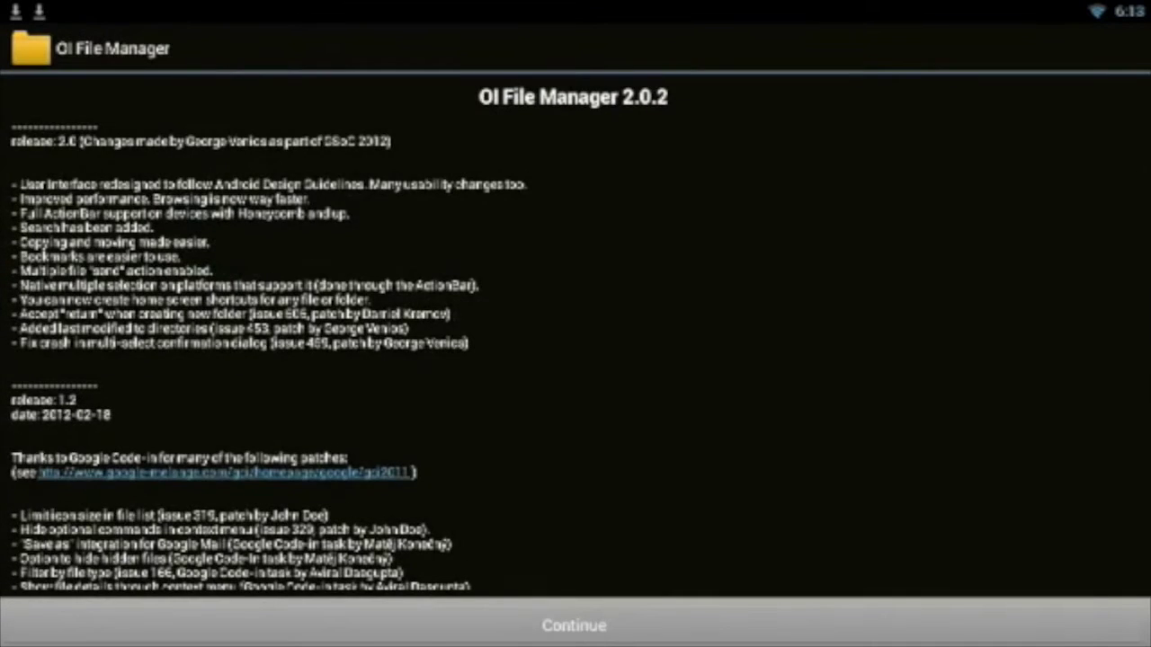
key("Down")
key("Down")
key("Down")
key("Down")
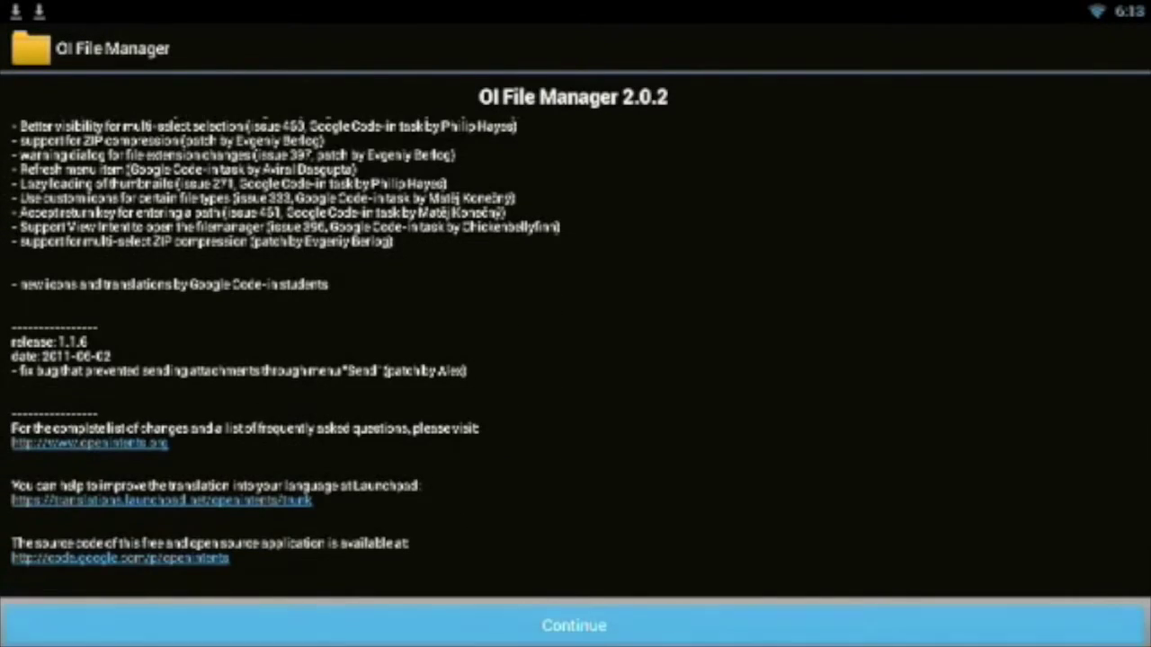
key("Return")
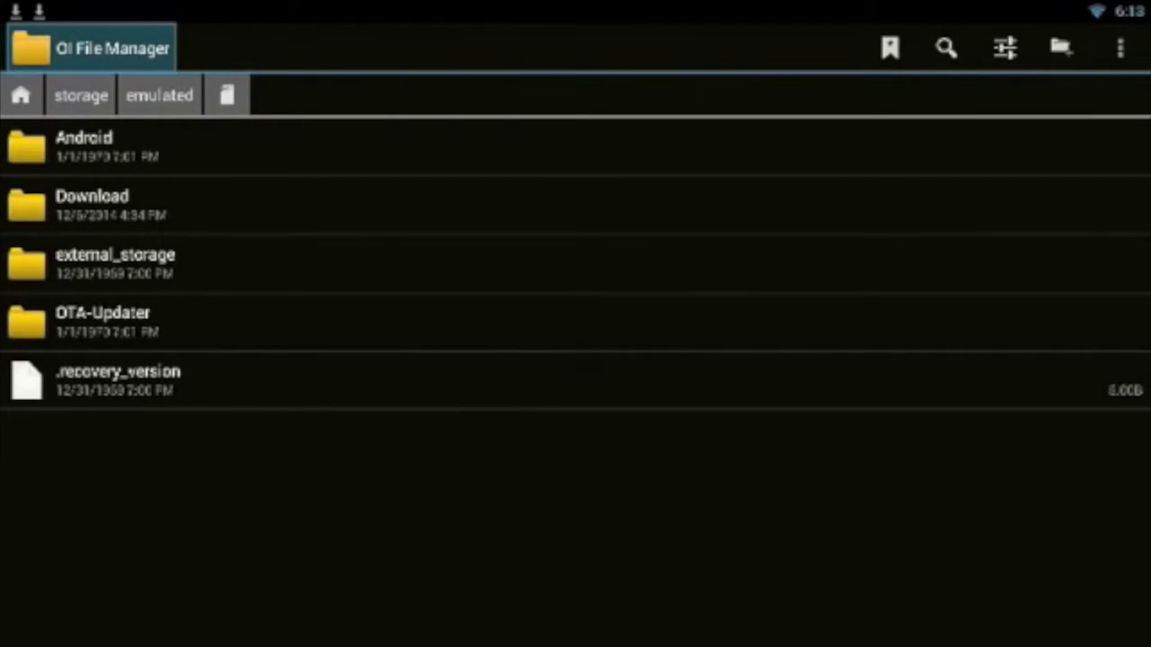
Go up the storage/emulated path and open the storage folder.
key("Down")
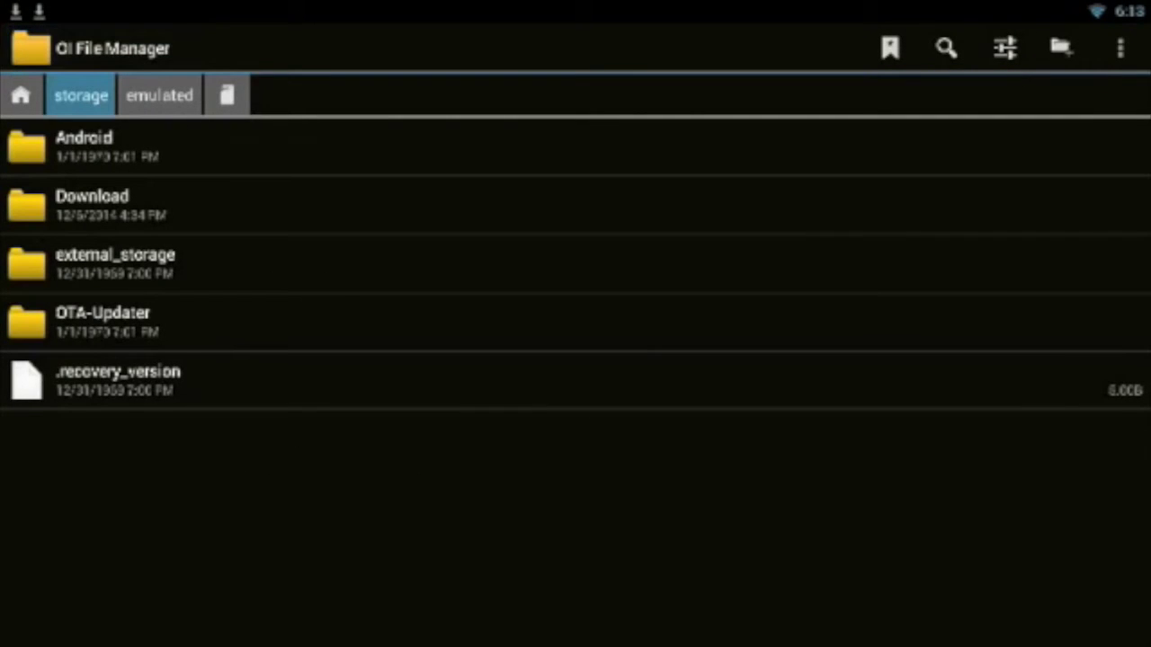
key("Down")
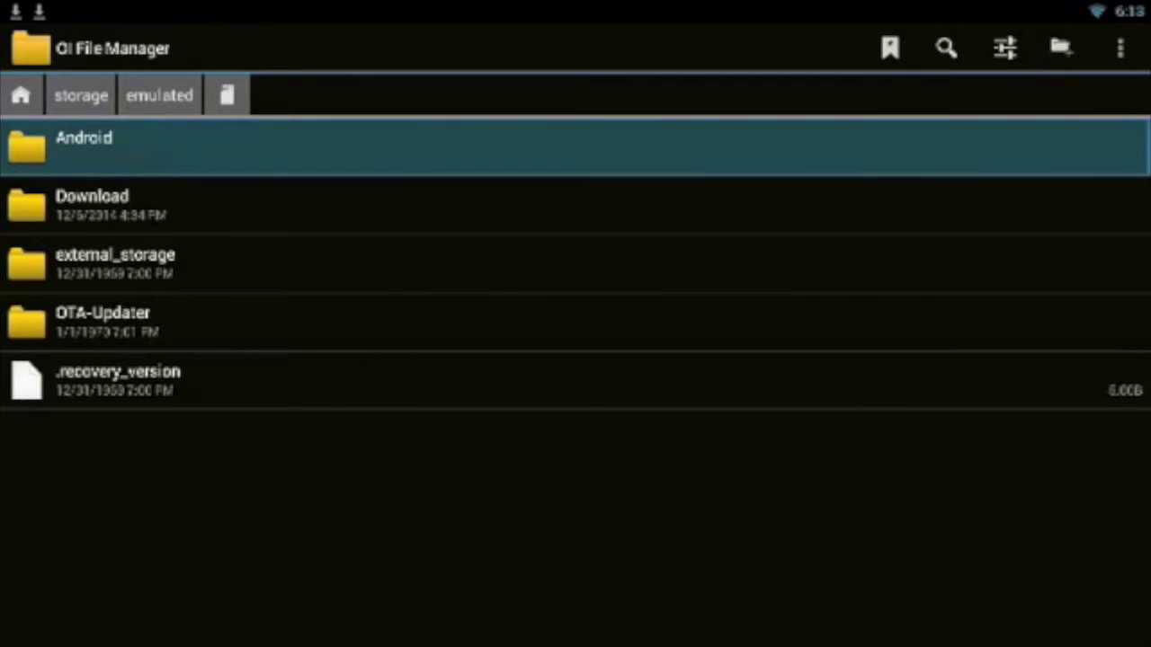
key("Up")
key("Down")
key("Up")
key("Left")
key("Left")
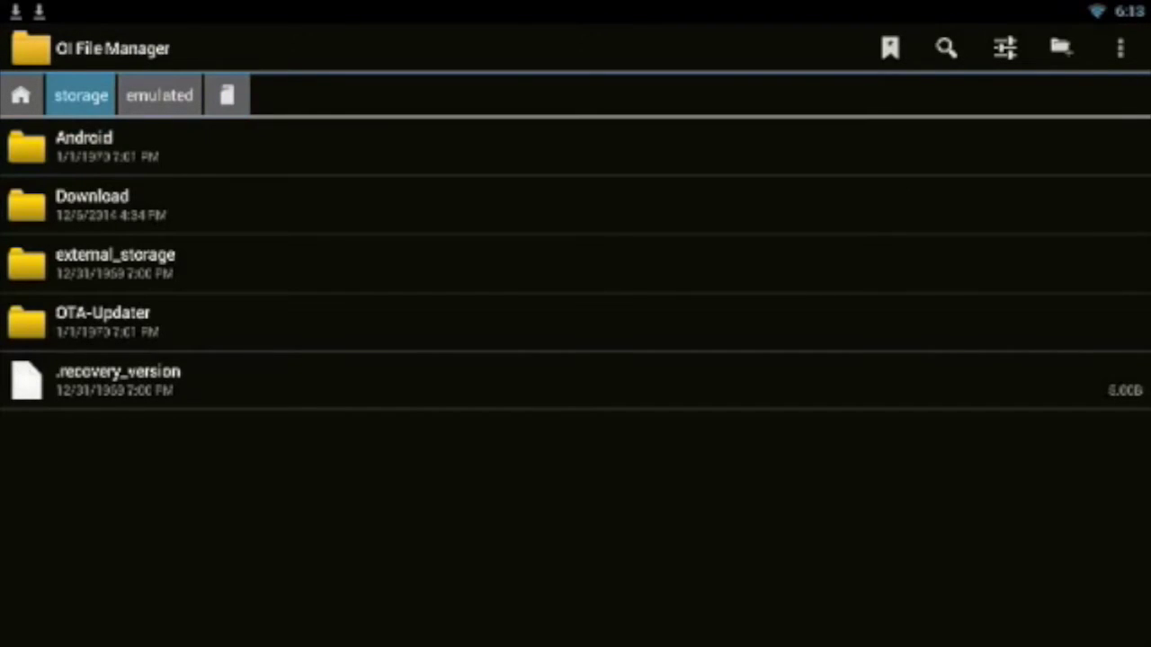
key("Return")
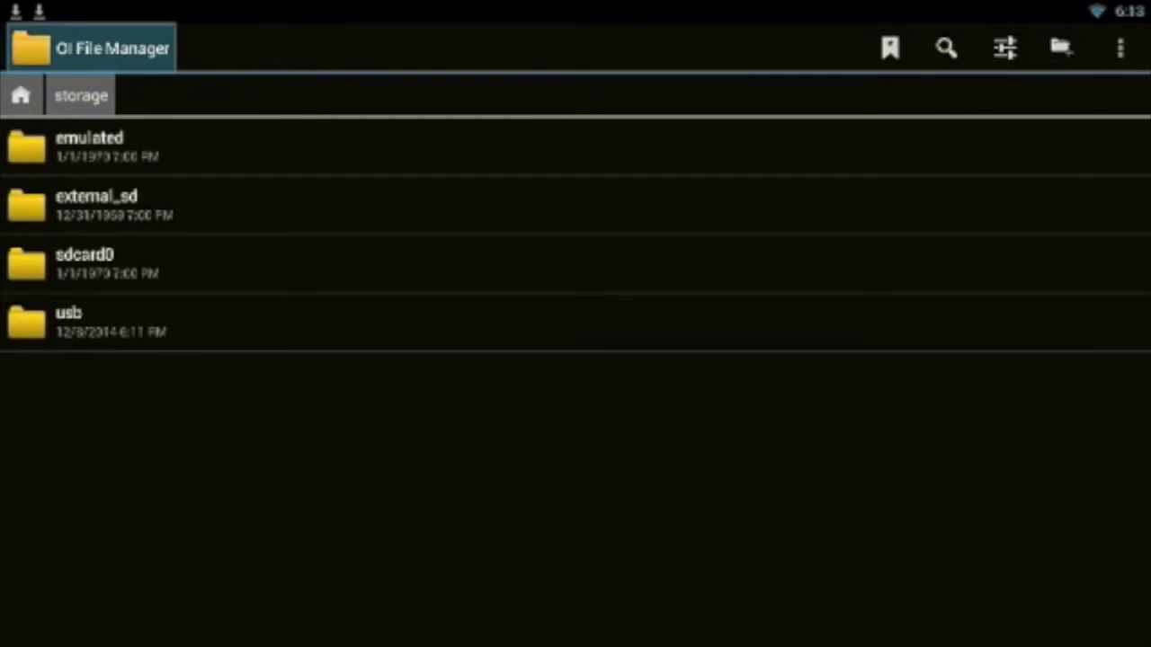
Open the usb folder, then the sdb1 drive inside it.
key("Down")
key("Down")
key("Down")
key("Down")
key("Down")
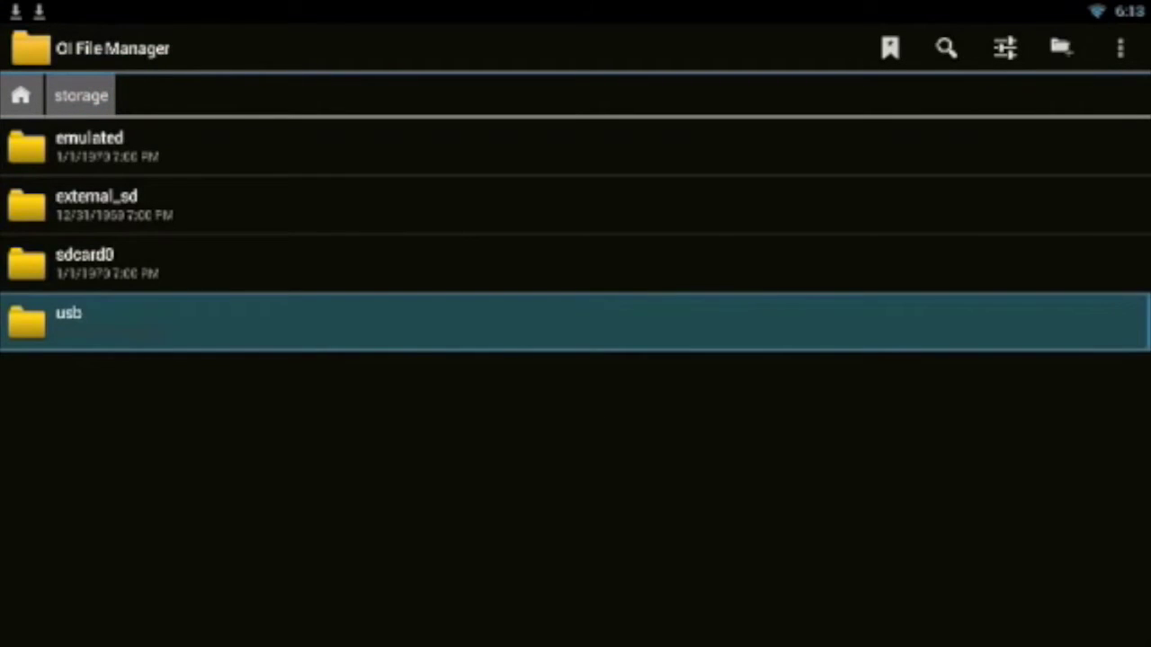
key("Return")
key("Down")
key("Down")
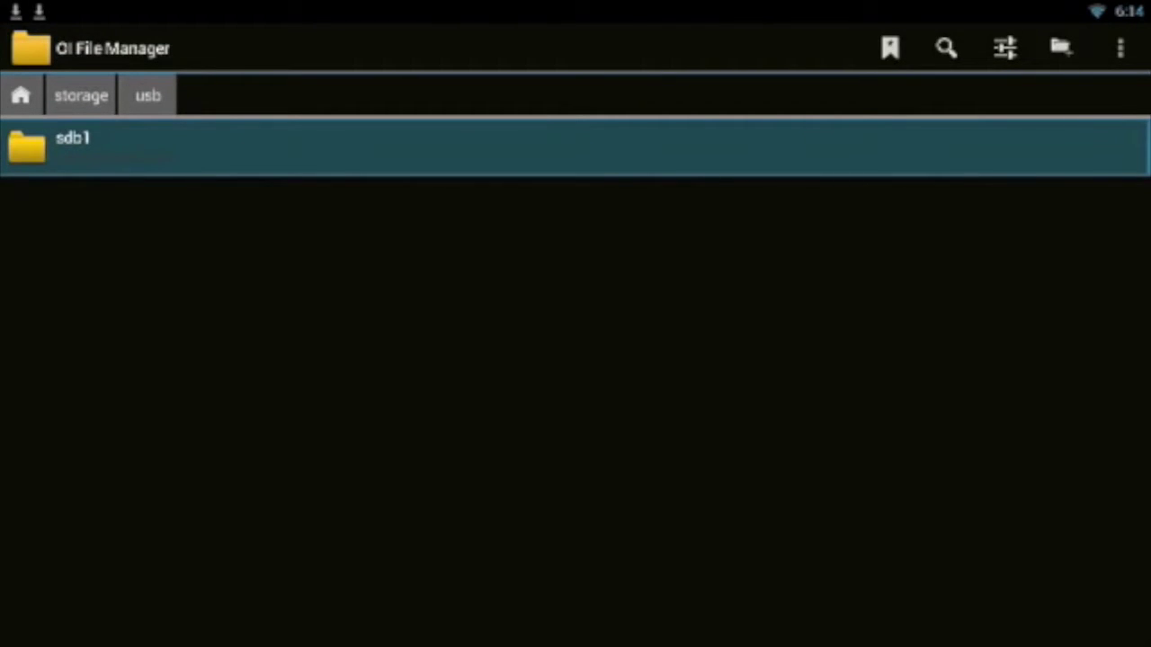
key("Up")
key("Up")
key("Down")
key("Up")
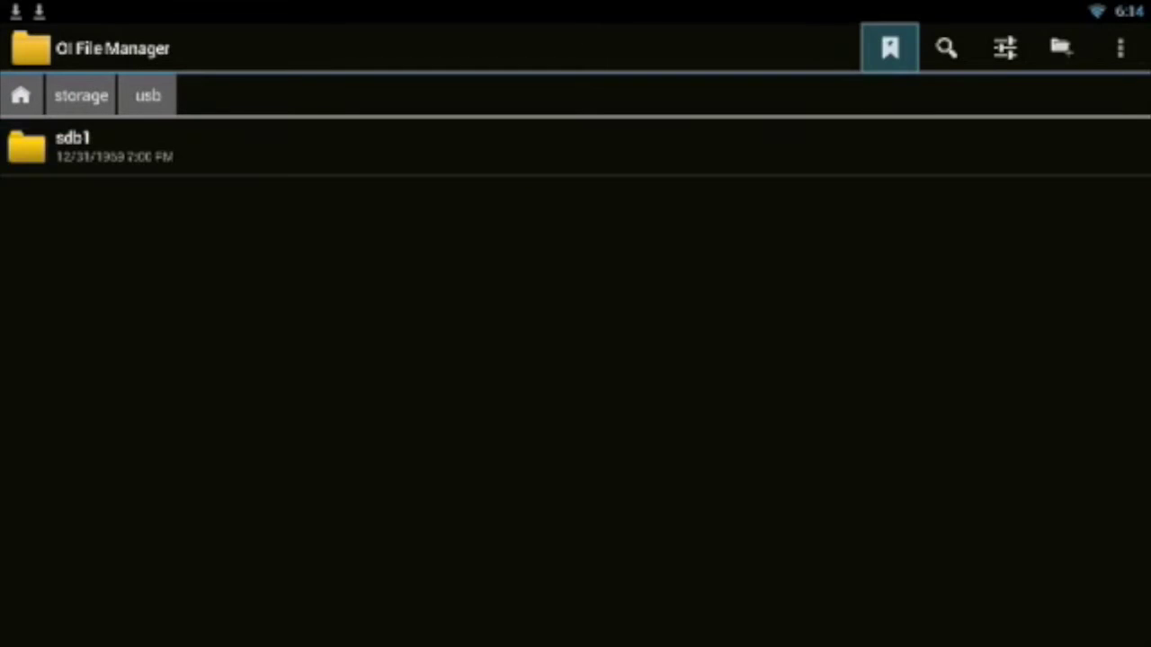
key("Down")
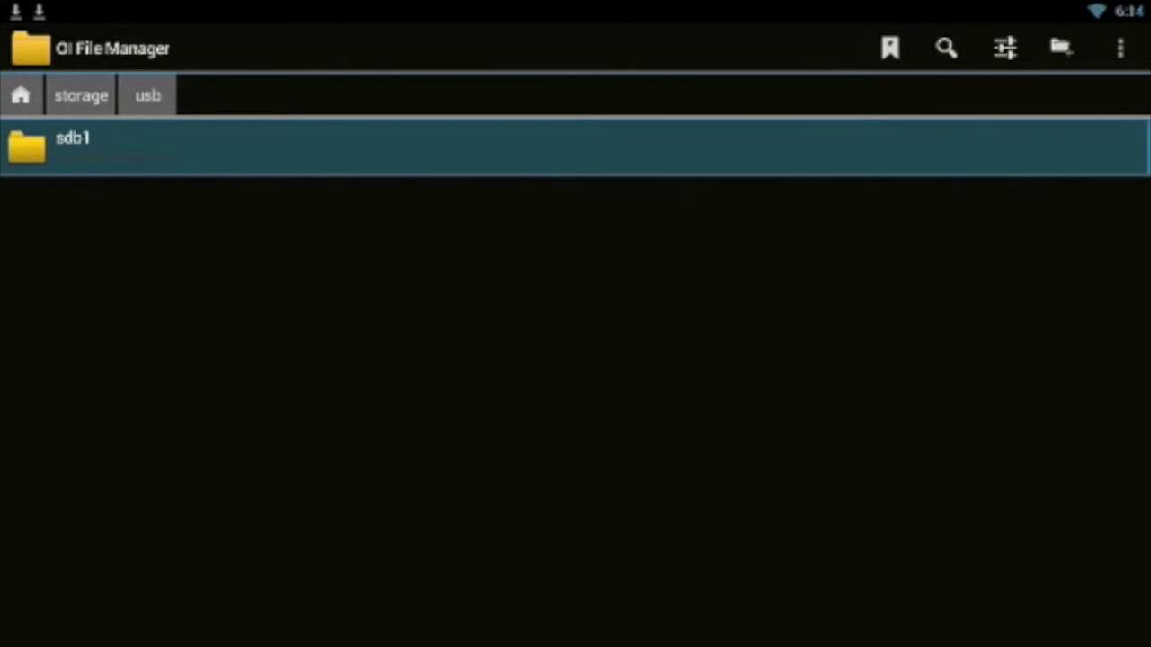
key("Return")
key("Down")
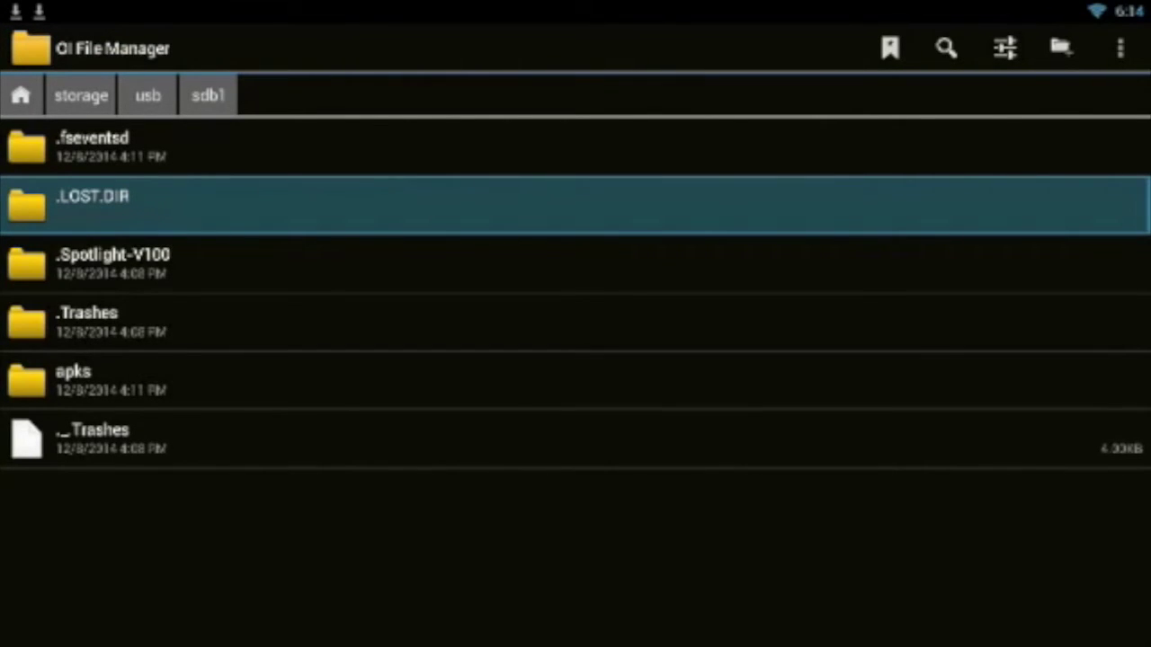
Open the apks folder on sdb1 and scroll down to tvmc-13.2-gotham.apk.
key("Down")
key("Down")
key("Down")
key("Up")
key("Up")
key("Up")
key("Down")
key("Down")
key("Down")
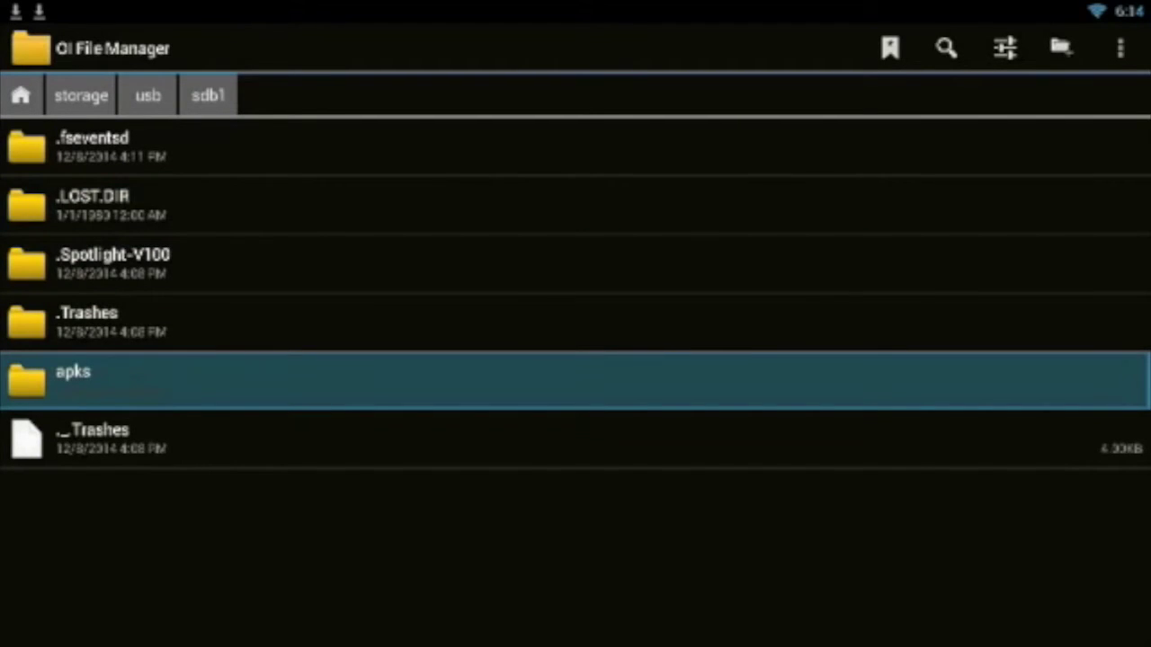
key("Up")
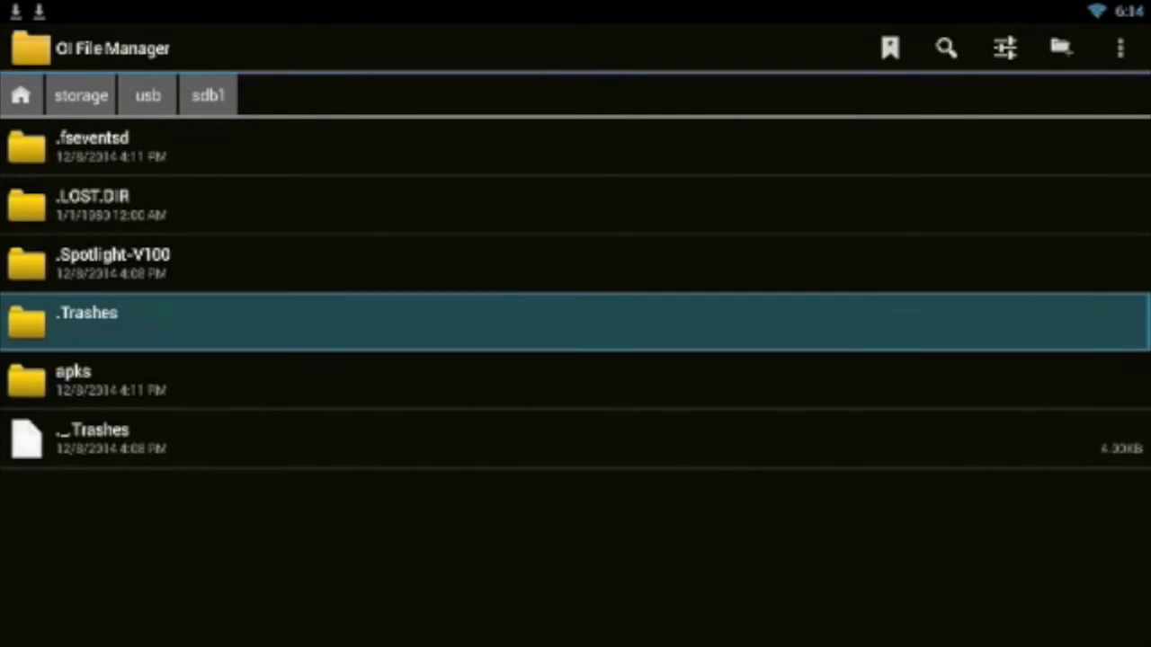
key("Up")
key("Down")
key("Down")
key("Up")
key("Up")
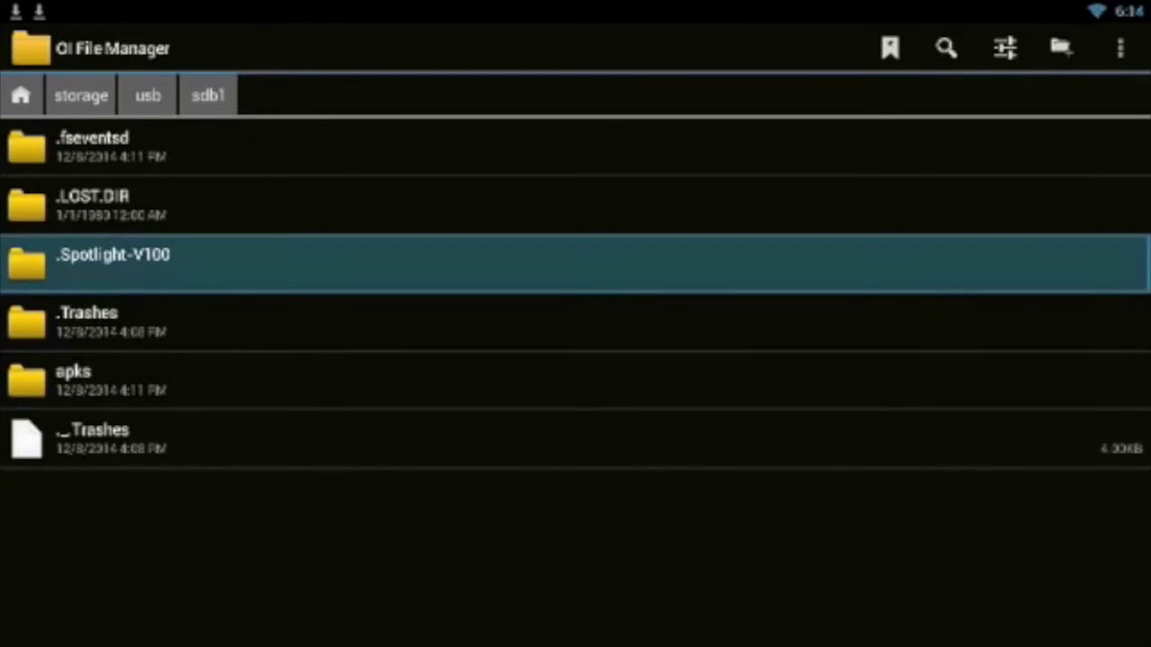
key("Down")
key("Down")
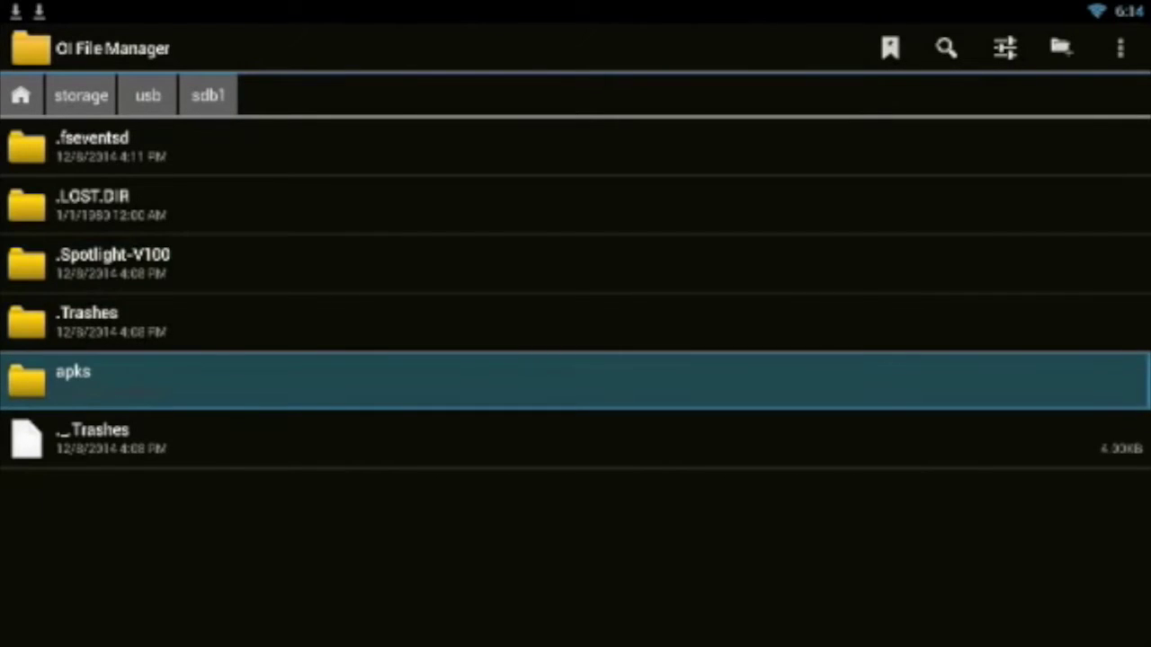
key("Return")
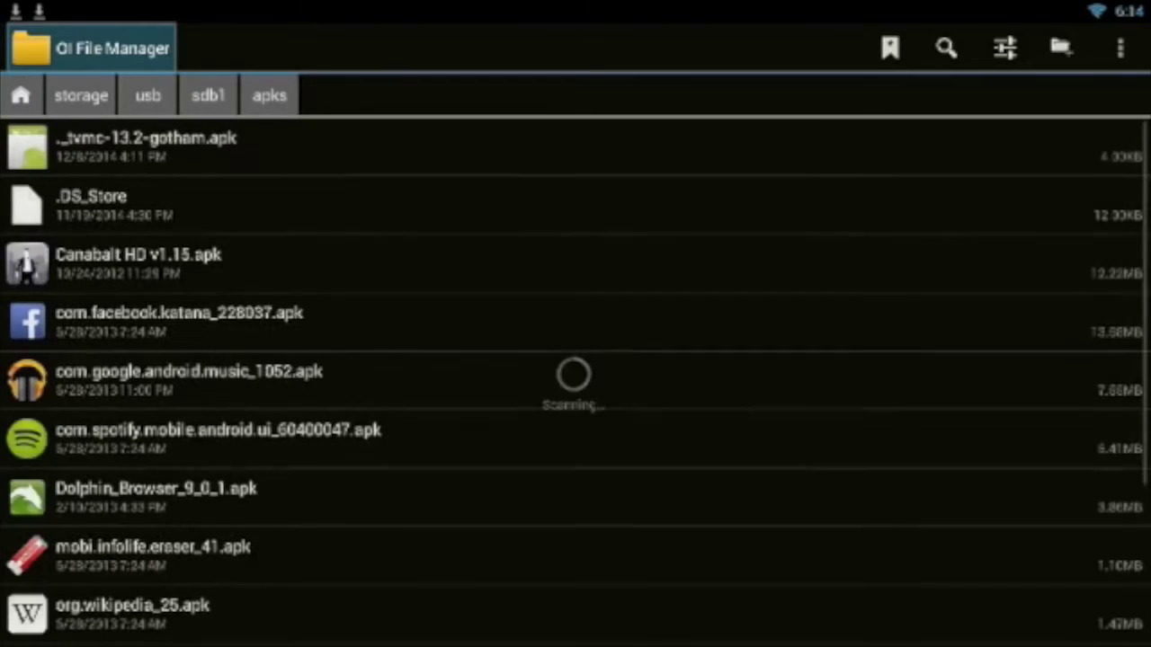
key("Down")
key("Down")
key("Down")
key("Down")
key("Down")
key("Down")
key("Down")
key("Down")
key("Down")
key("Down")
key("Down")
key("Down")
key("Down")
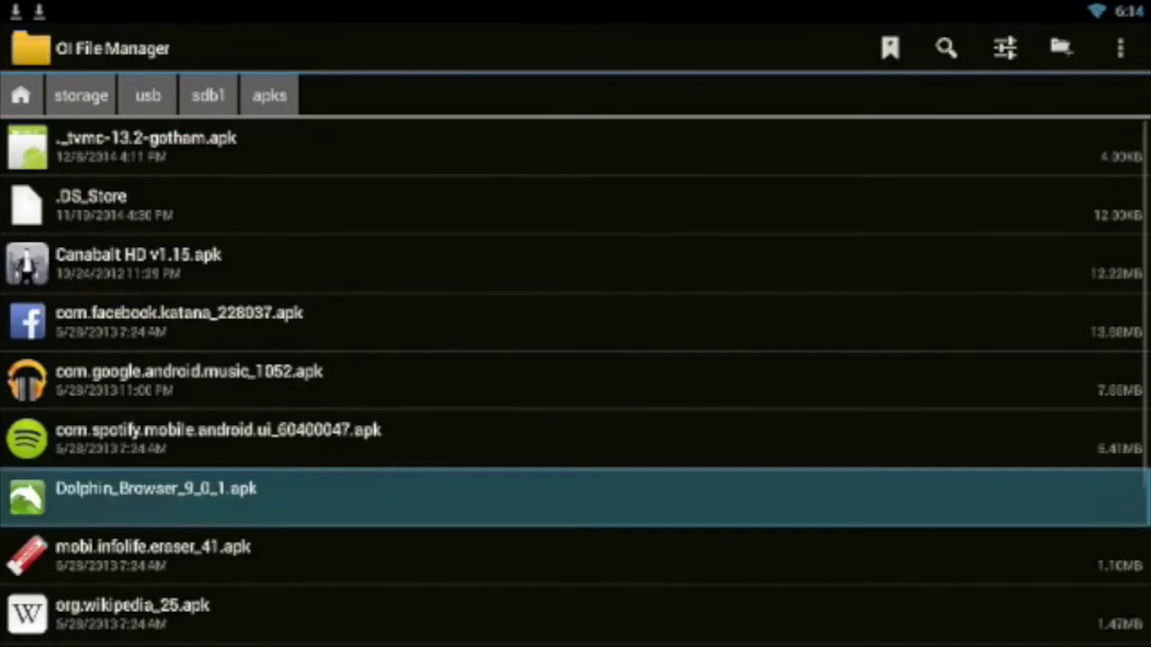
key("Up")
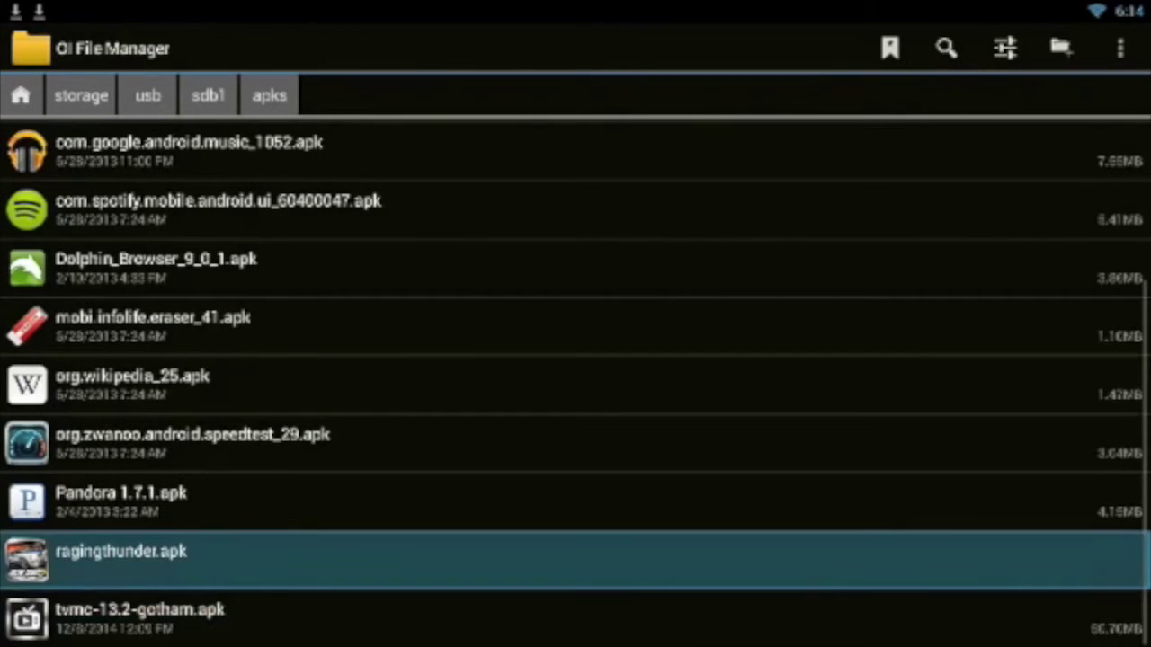
Install TVMC from tvmc-13.2-gotham.apk through the Package Installer.
key("Down")
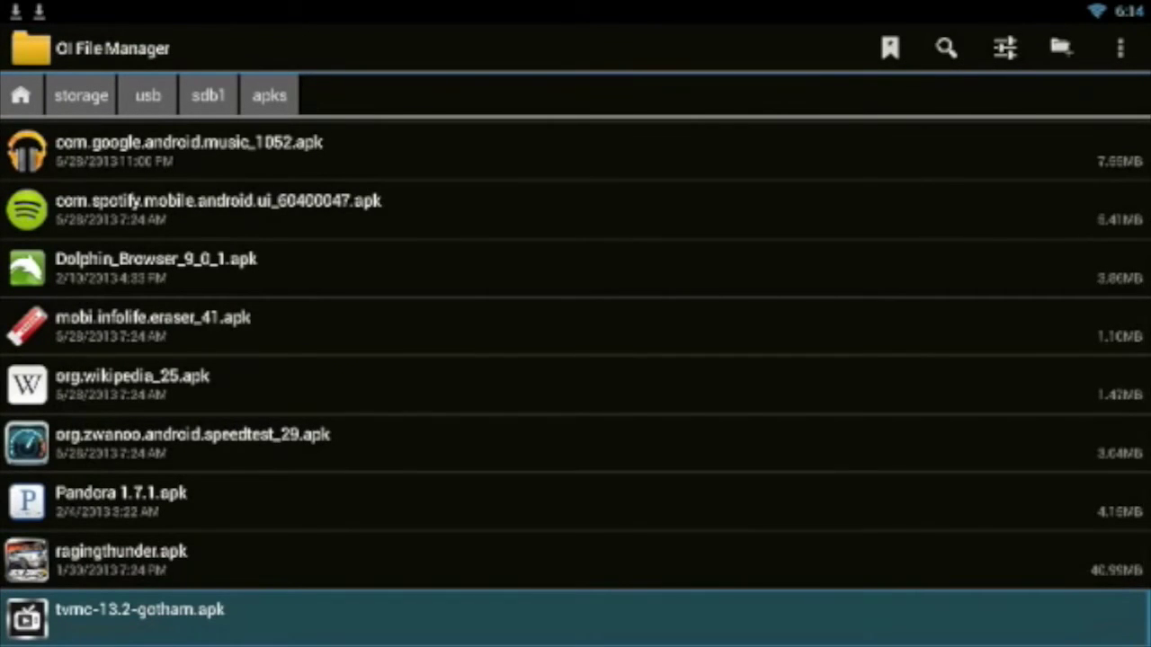
key("Return")
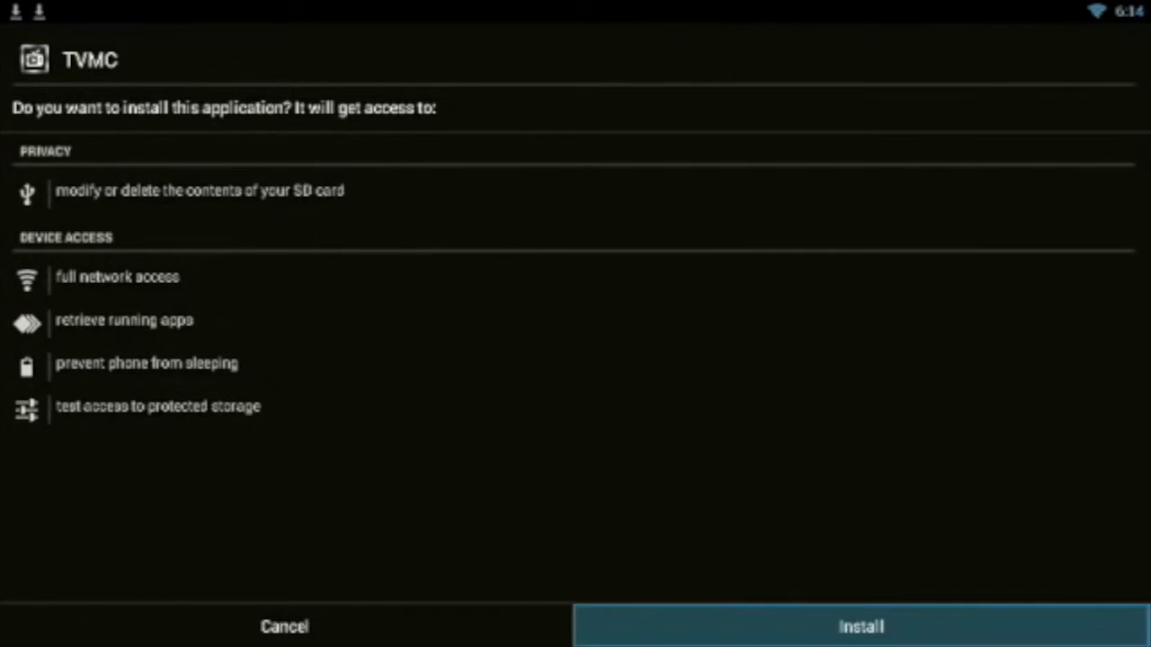
key("Return")
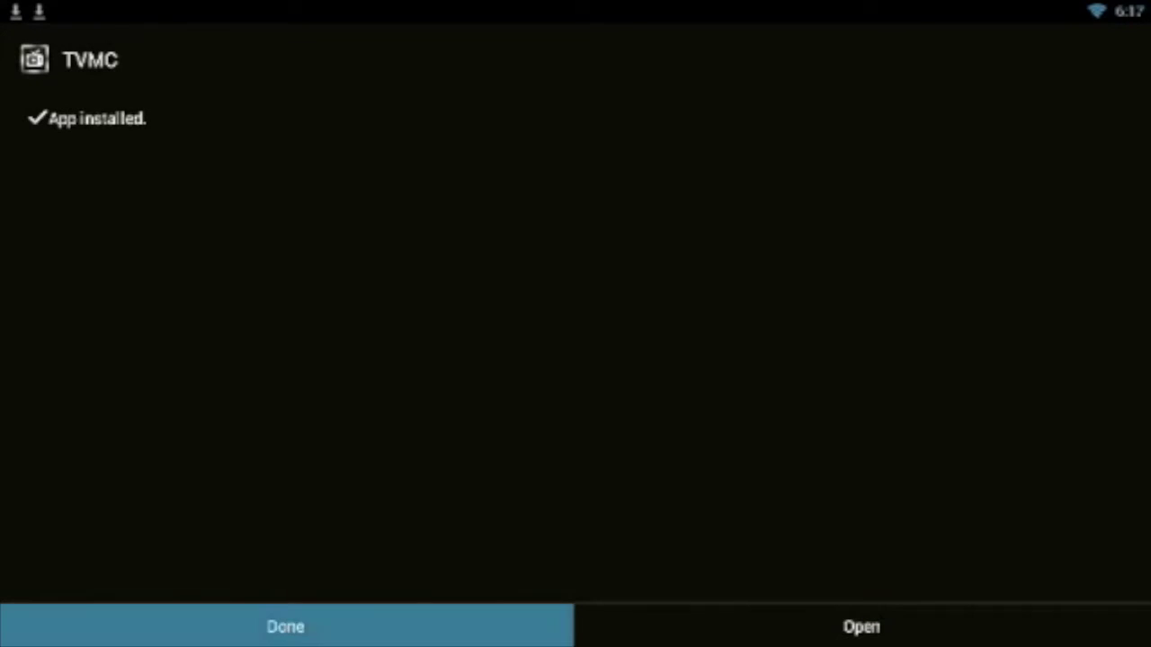
Back out of the file manager to the app drawer and launch TVMC.
key("Escape")
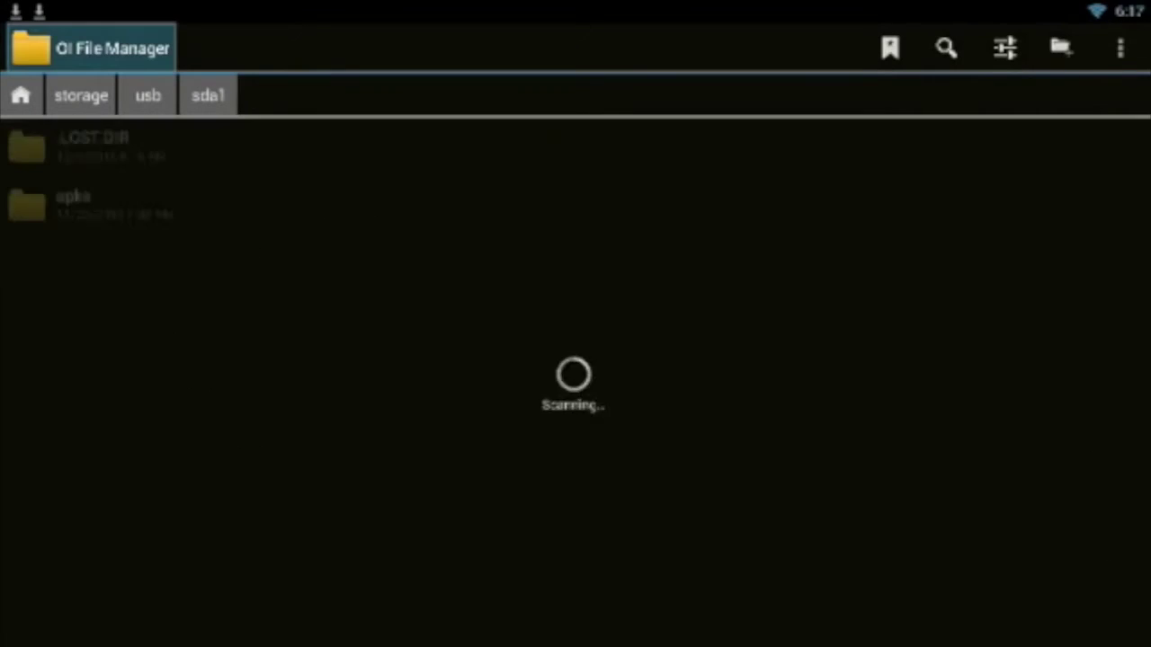
key("Escape")
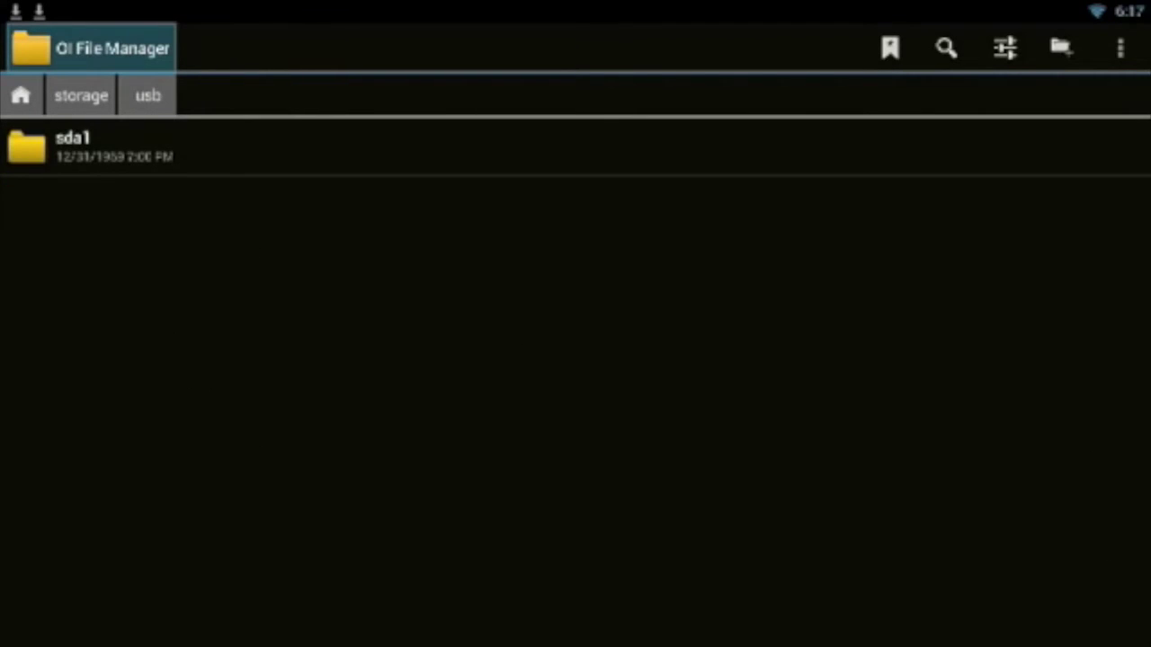
key("Escape")
key("Down")
key("Down")
key("Right")
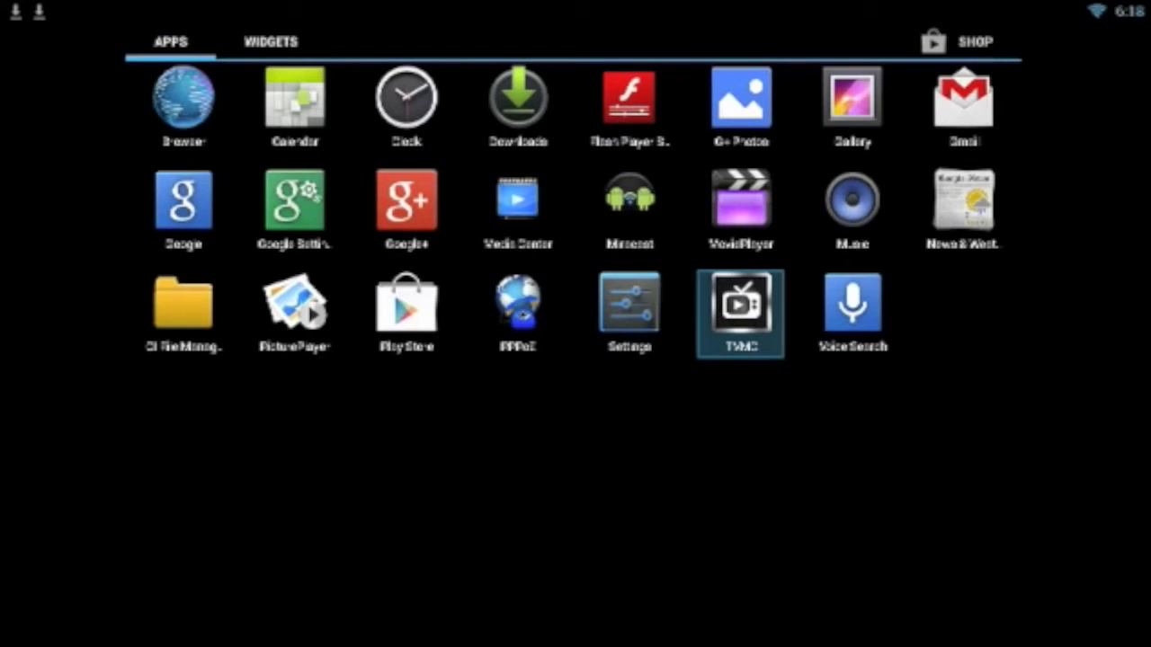
key("Left")
key("Right")
key("Left")
key("Right")
key("Return")
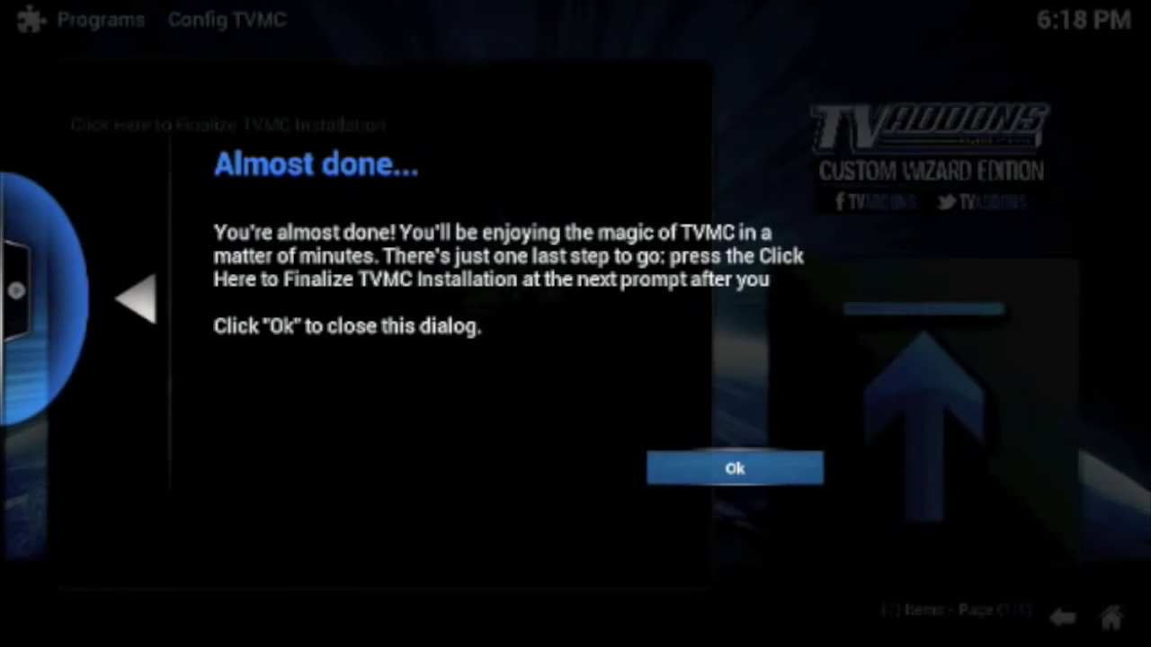
Dismiss the Almost done notice and confirm Click Here to Finalize TVMC Installation.
key("Return")
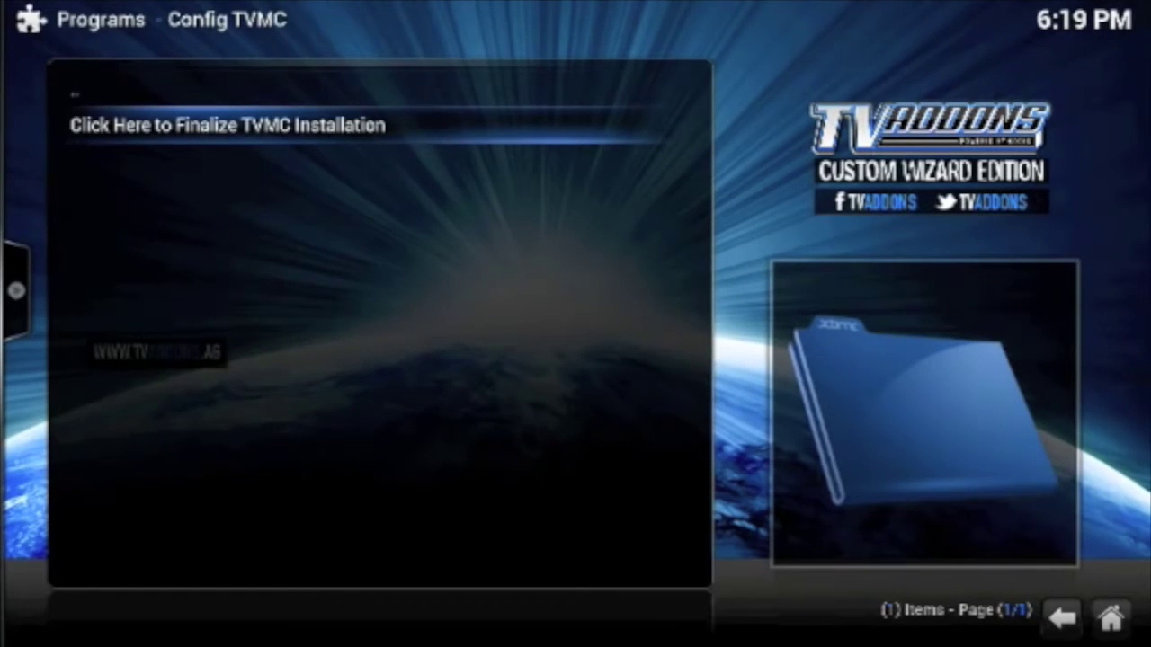
key("Return")
key("Left")
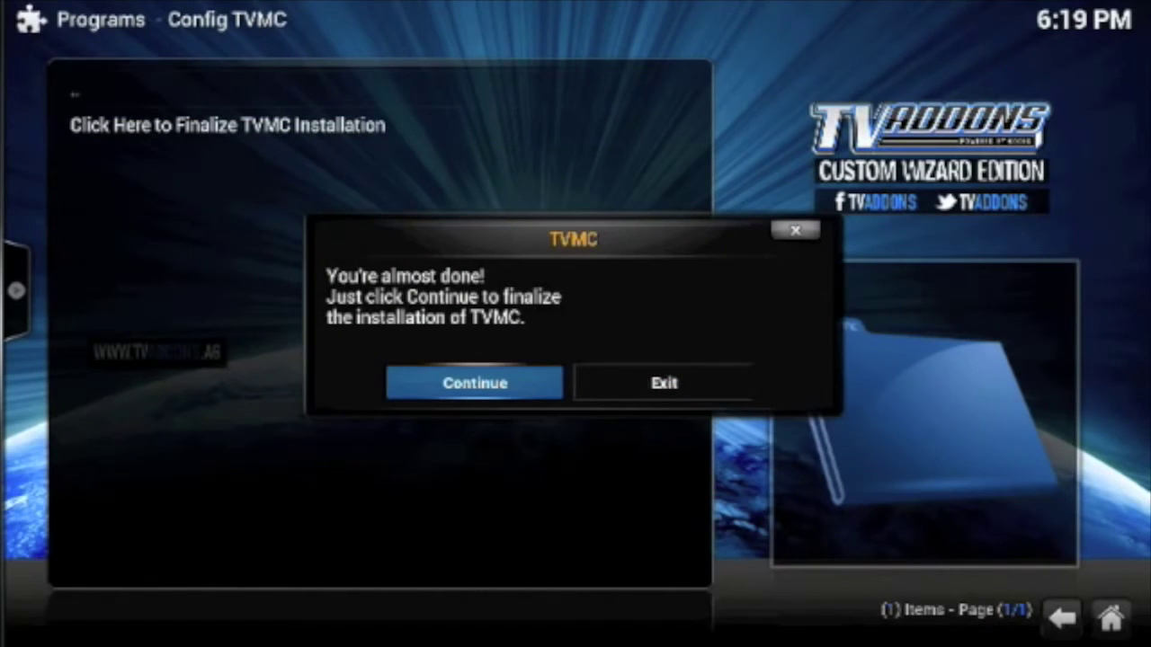
key("Return")
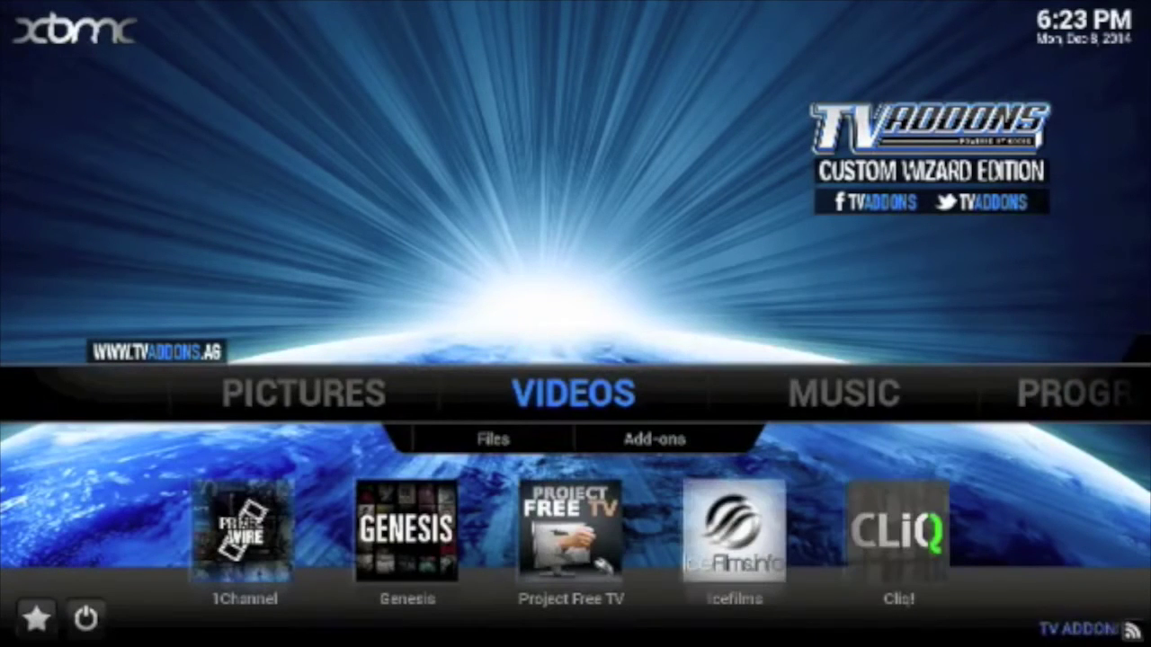
Let the Config TVMC setup finish, leaving the home screen with 1Channel, Genesis and Icefilms shortcuts.
key("Down")
Browse the Videos section's options and glance at the neighbouring Pictures section.
key("Up")
key("Down")
key("Right")
key("Up")
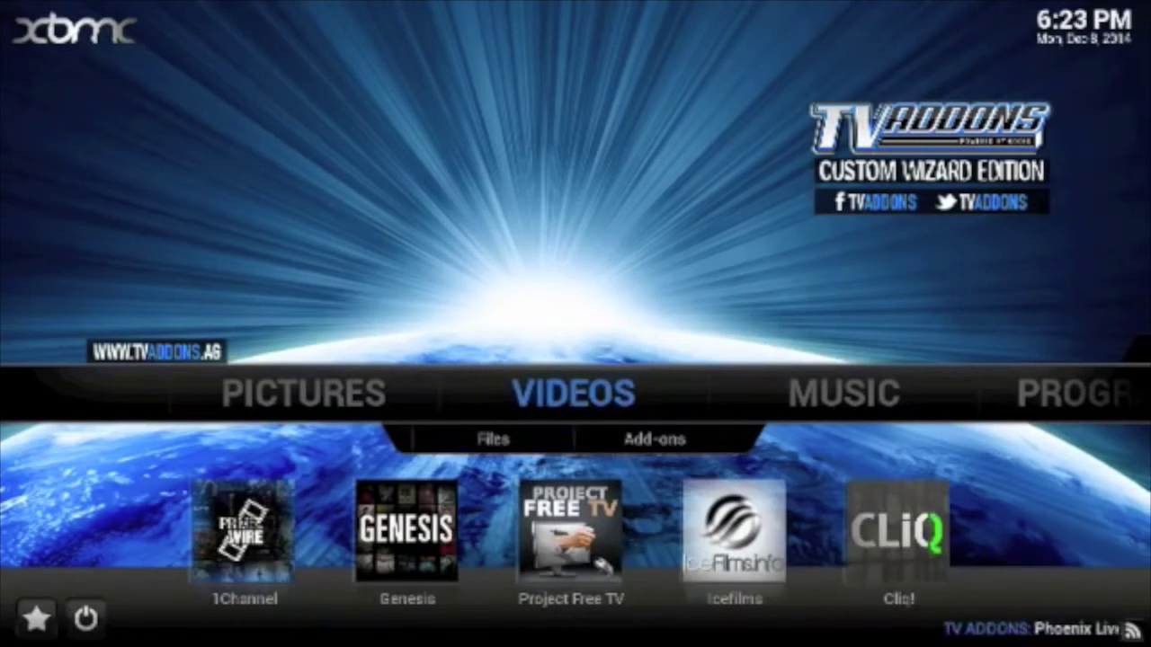
key("Down")
key("Left")
key("Up")
key("Right")
key("Right")
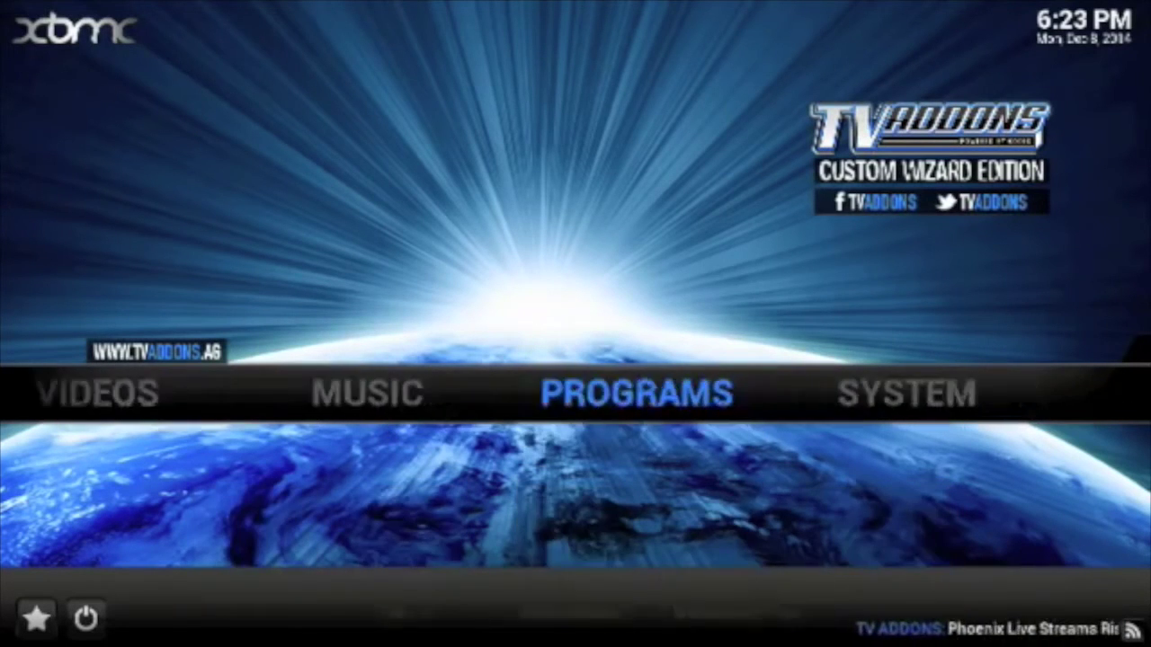
key("Left")
key("Left")
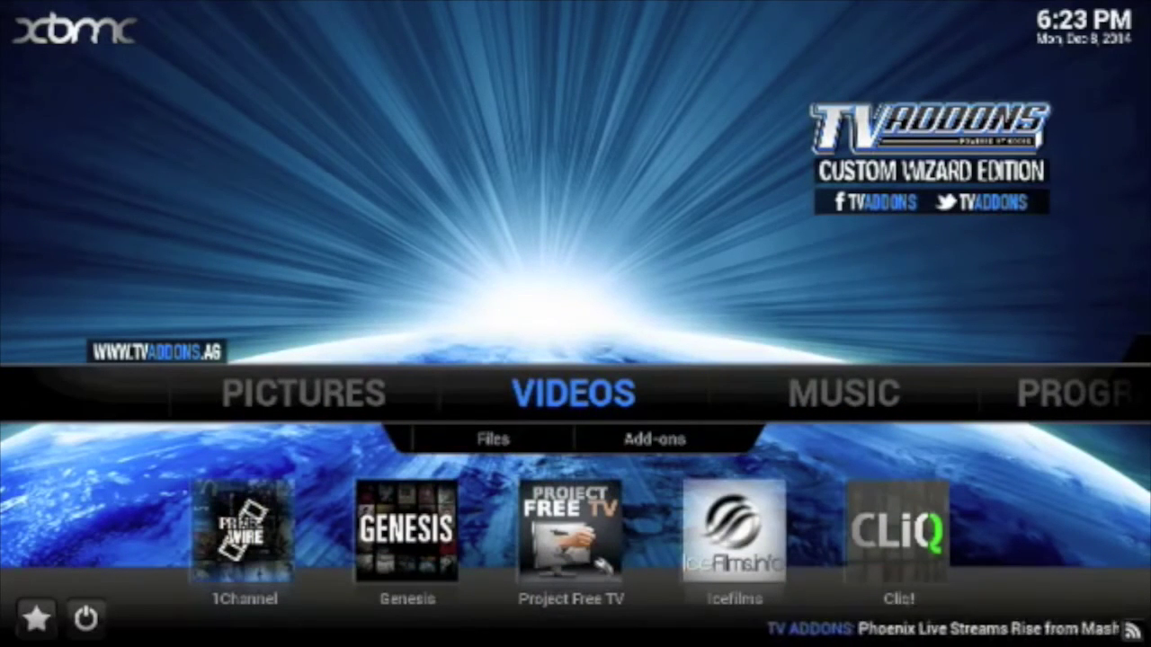
key("Left")
key("Right")
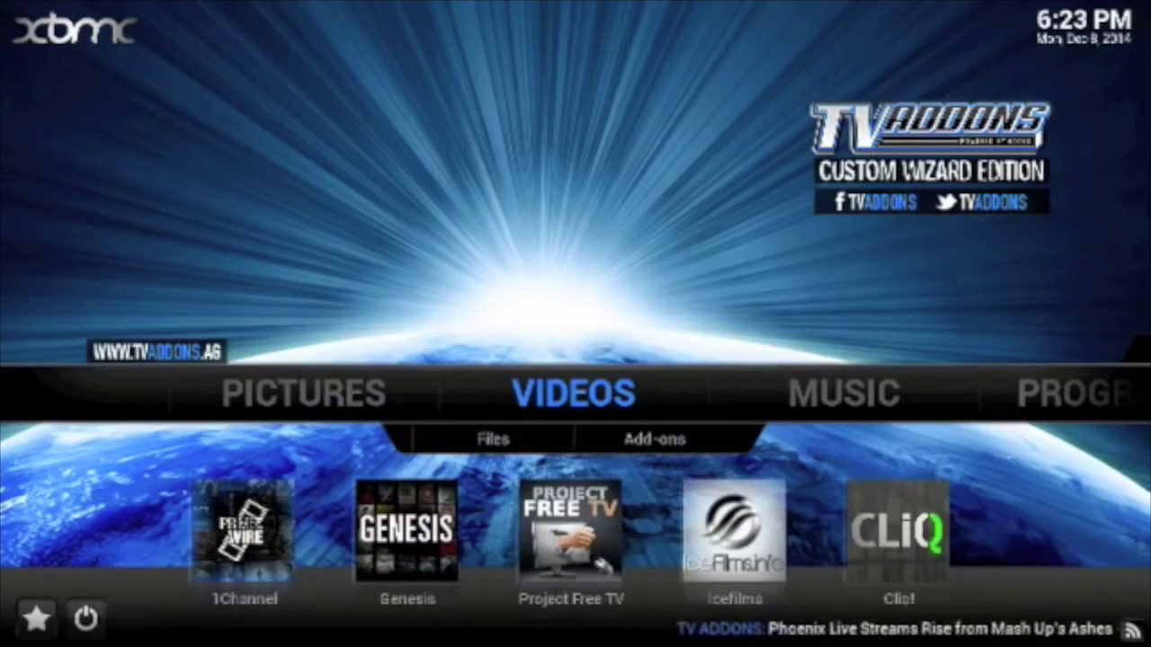
Look at the System section, then browse the Videos add-on shortcuts up to Icefilms.
key("Right")
key("Right")
key("Right")
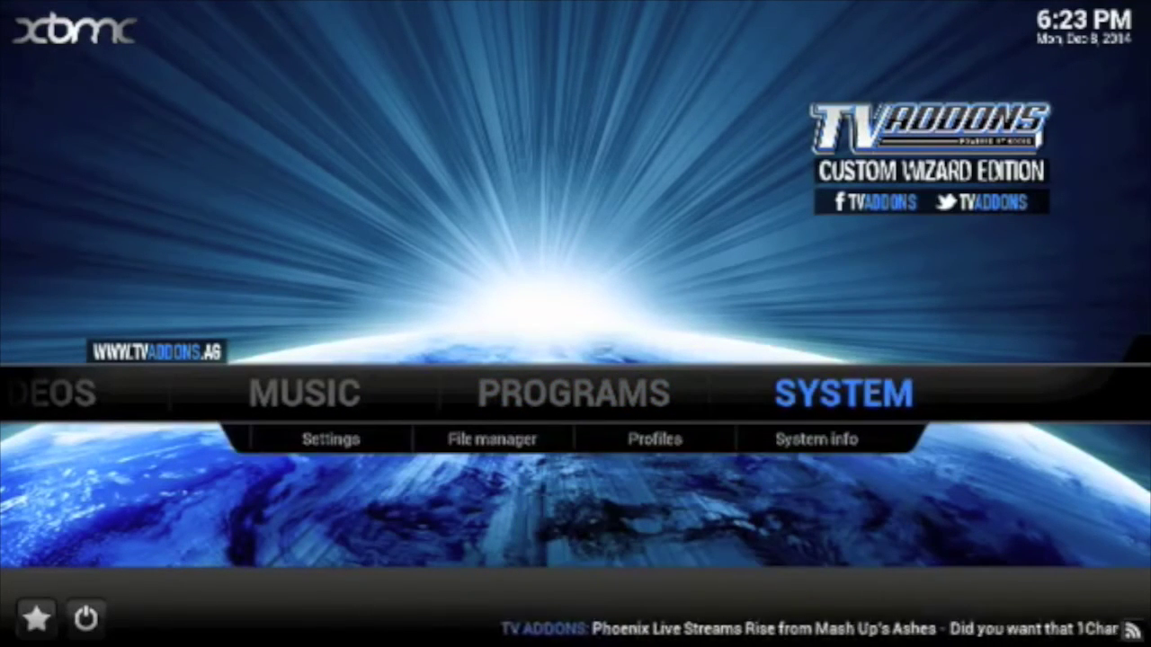
key("Left")
key("Left")
key("Left")
key("Down")
key("Down")
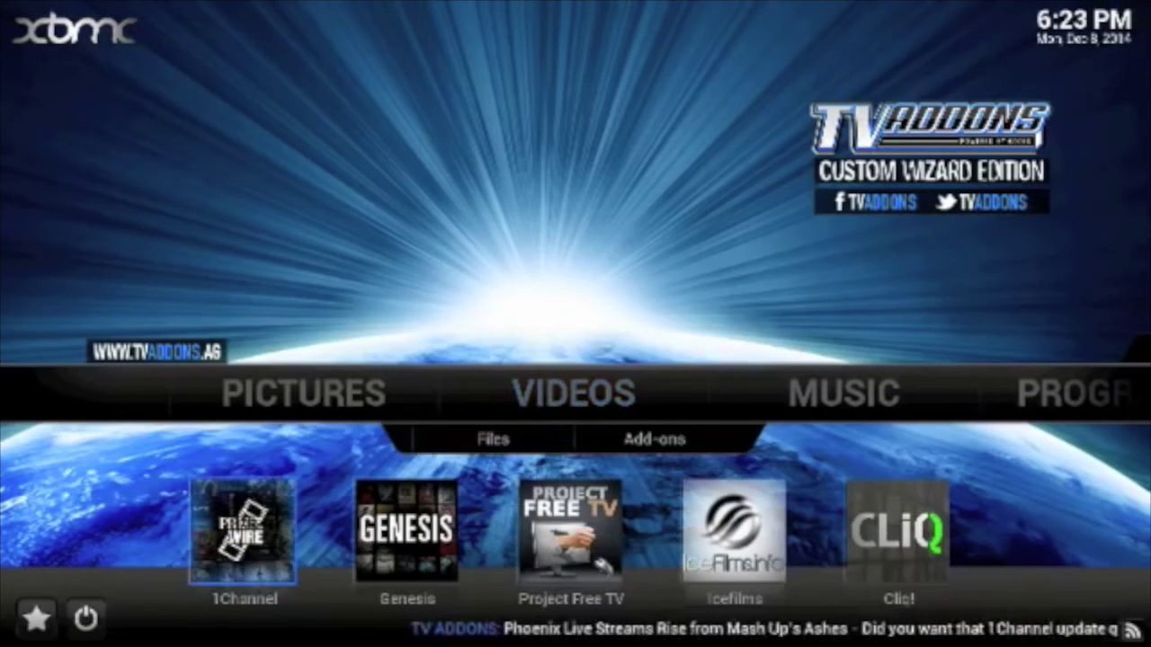
key("Right")
key("Right")
key("Right")
Open the main Settings from the System section.
key("Up")
key("Up")
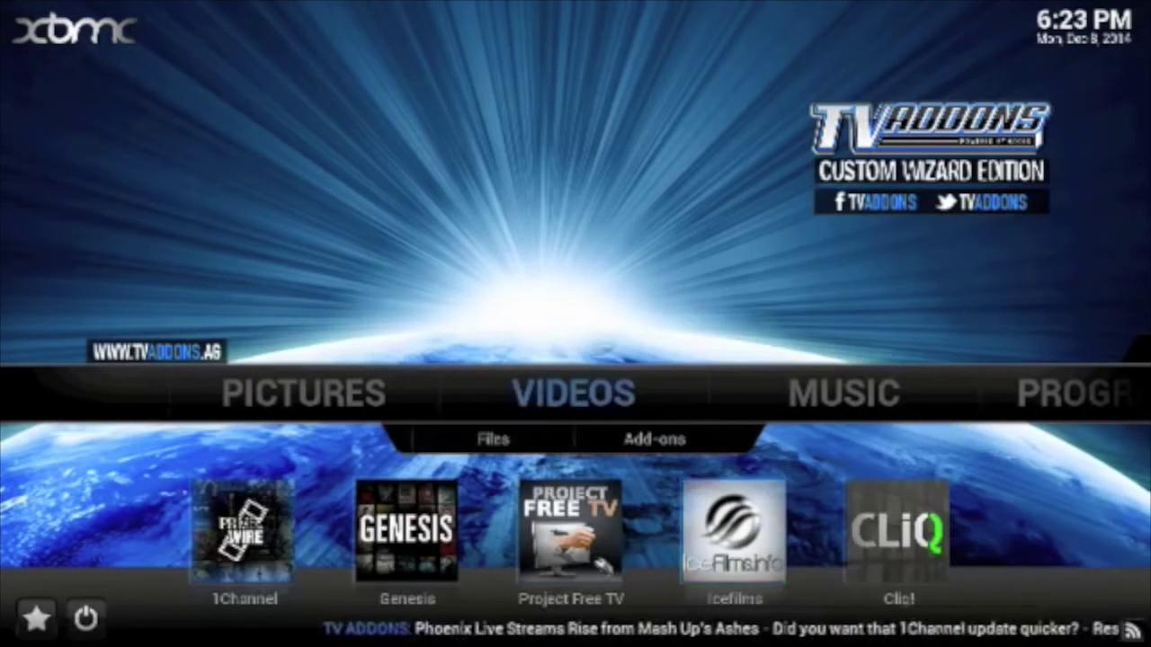
key("Right")
key("Right")
key("Right")
key("Down")
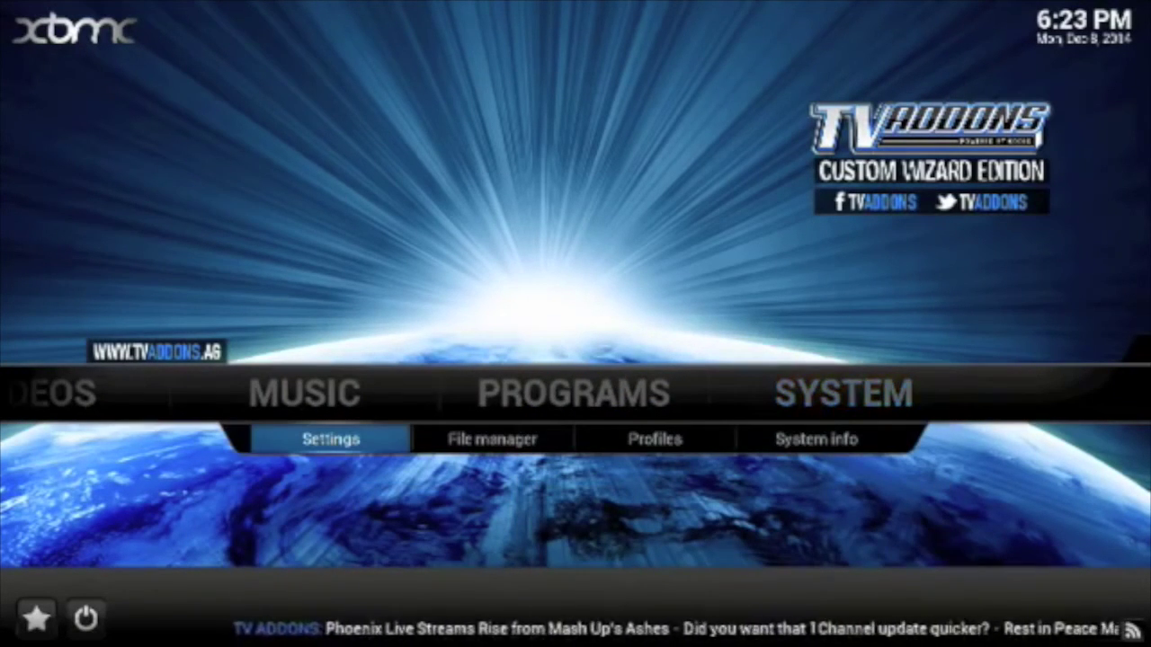
key("Return")
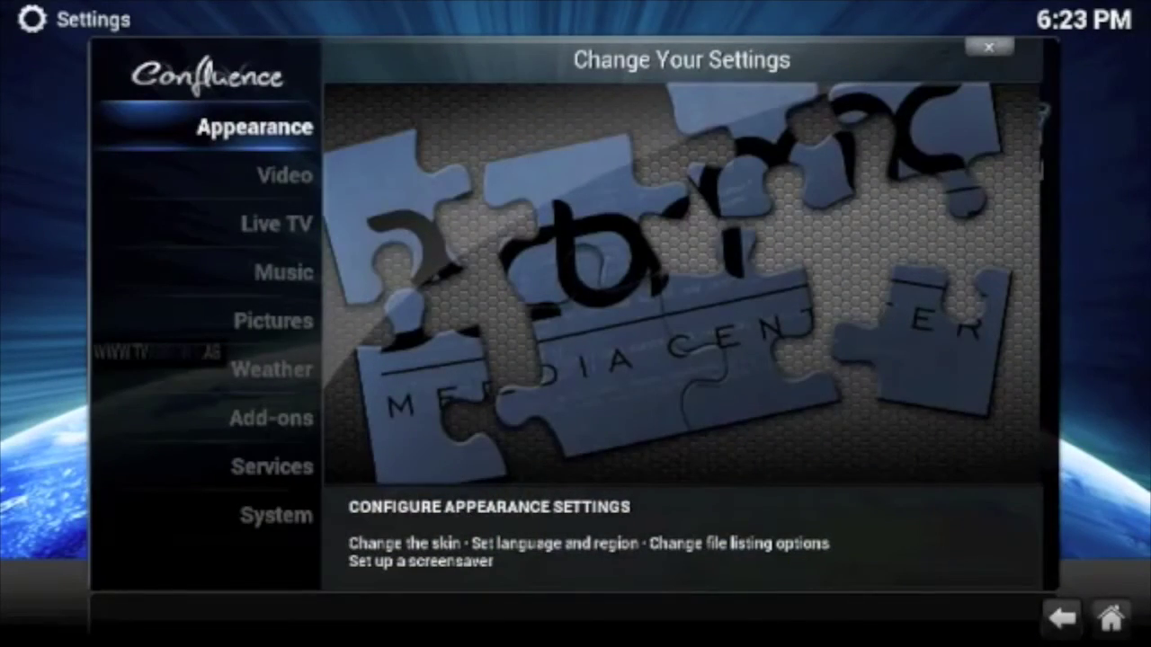
Turn off Enable Custom Background under Appearance > Skin > Settings > Background.
key("Return")
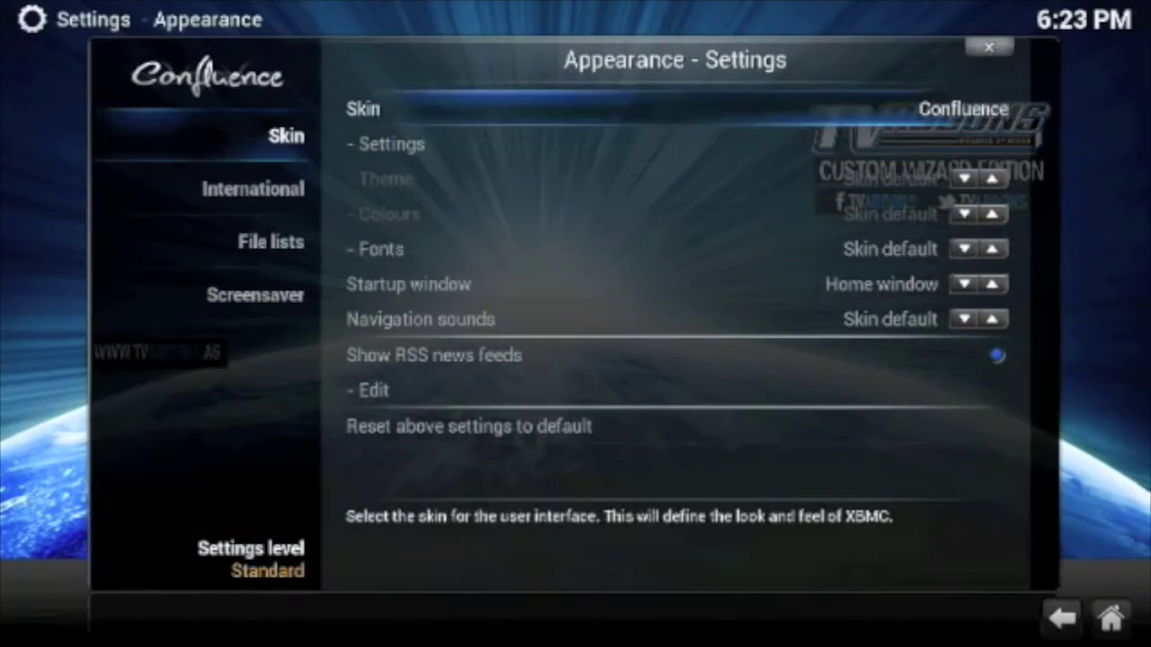
key("Down")
key("Return")
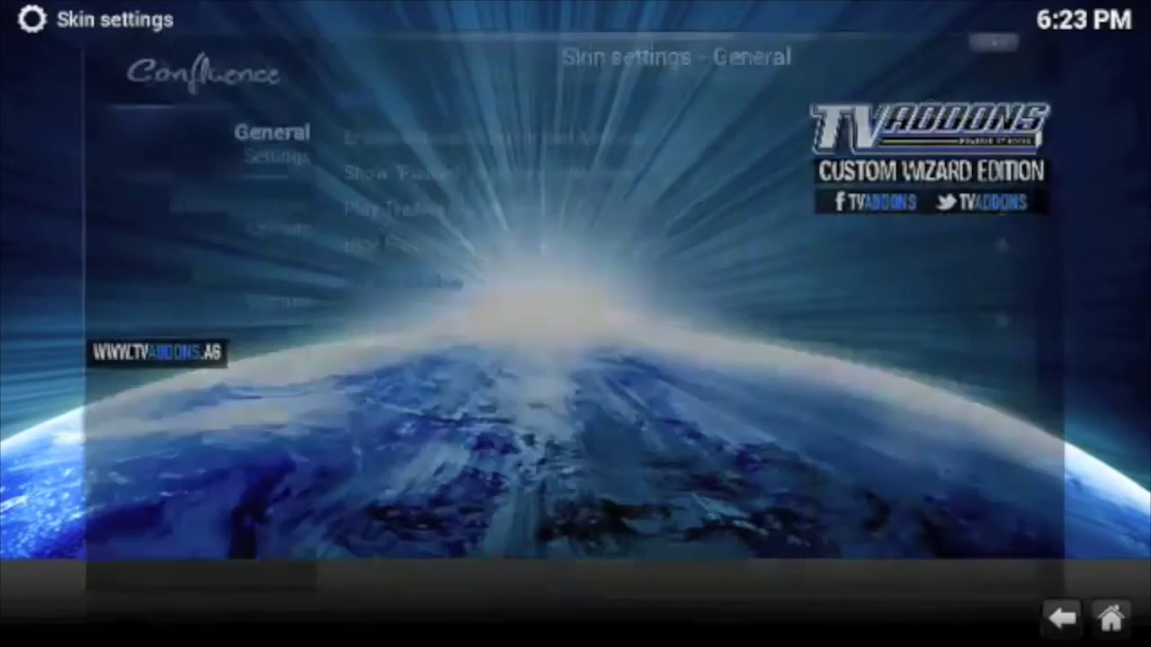
key("Down")
key("Down")
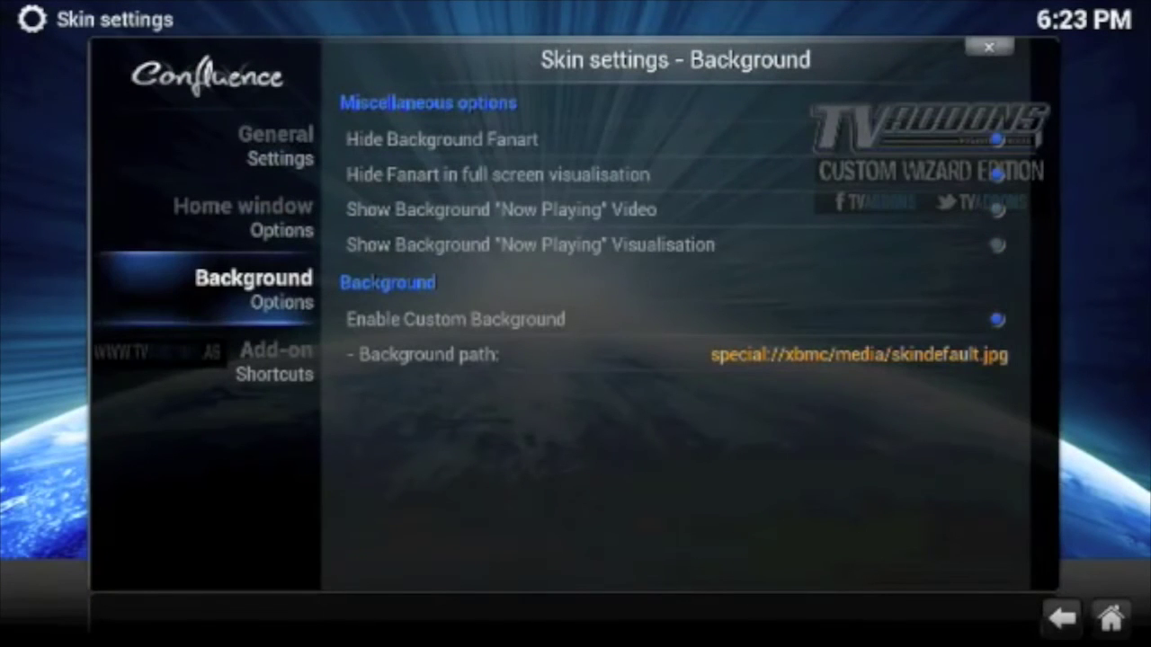
key("Right")
key("Down")
key("Down")
key("Down")
key("Down")
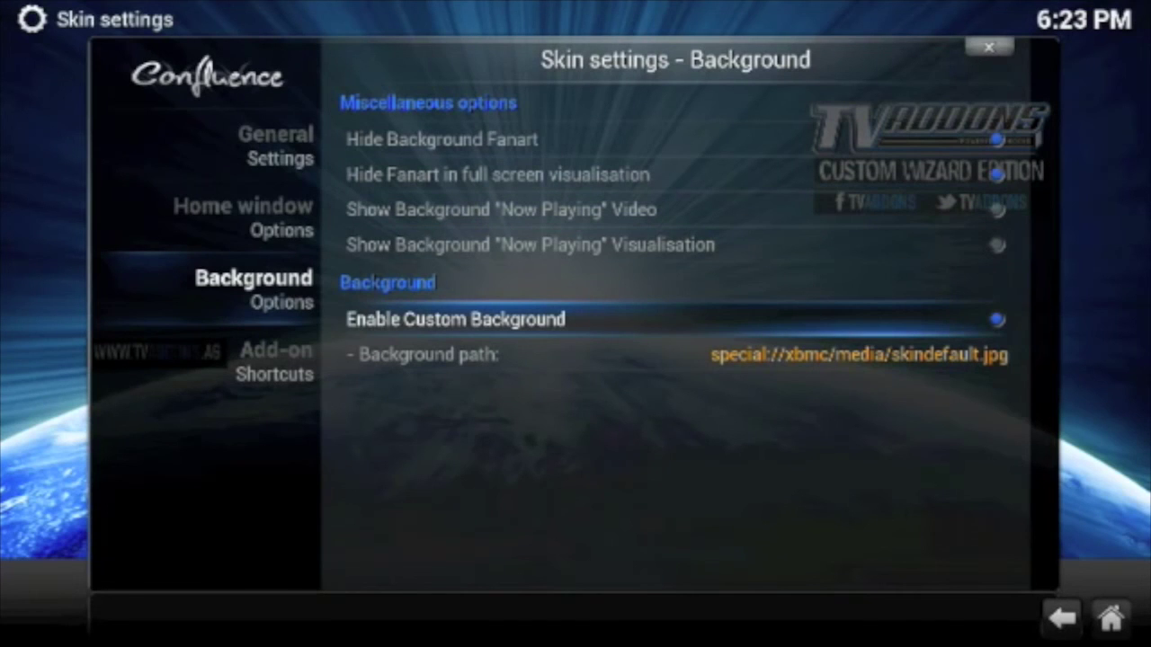
key("Return")
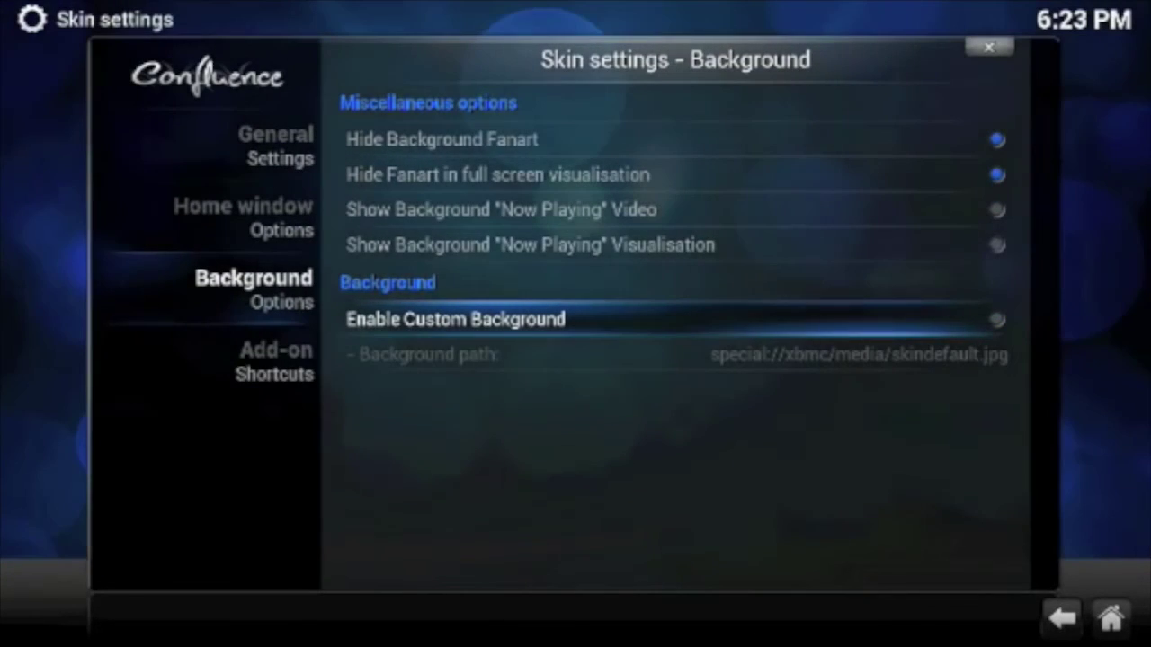
key("Left")
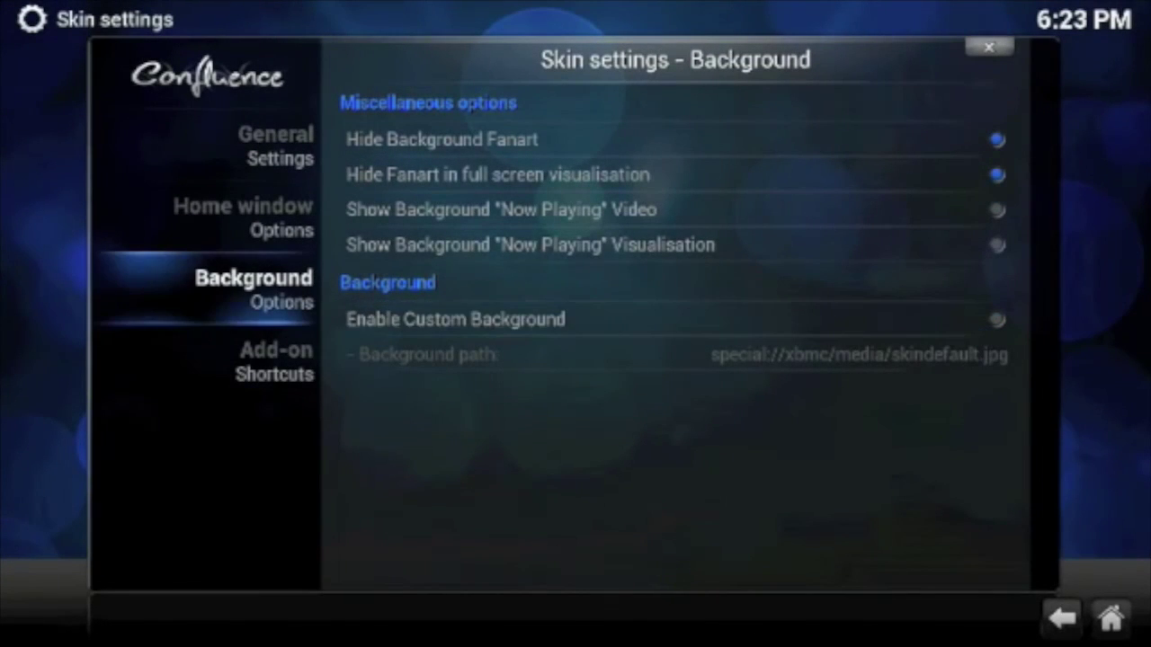
key("Down")
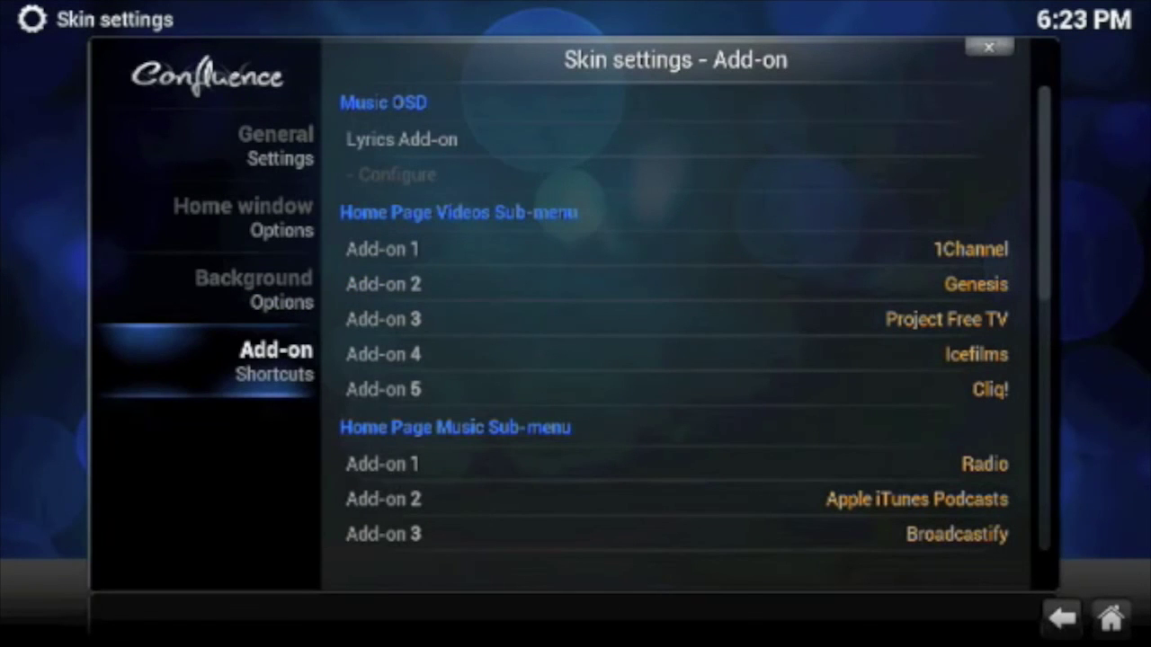
Browse the home page and Videos sub-menu add-on shortcuts and open the Add-on 1 picker.
key("Right")
key("Down")
key("Down")
key("Down")
key("Up")
key("Up")
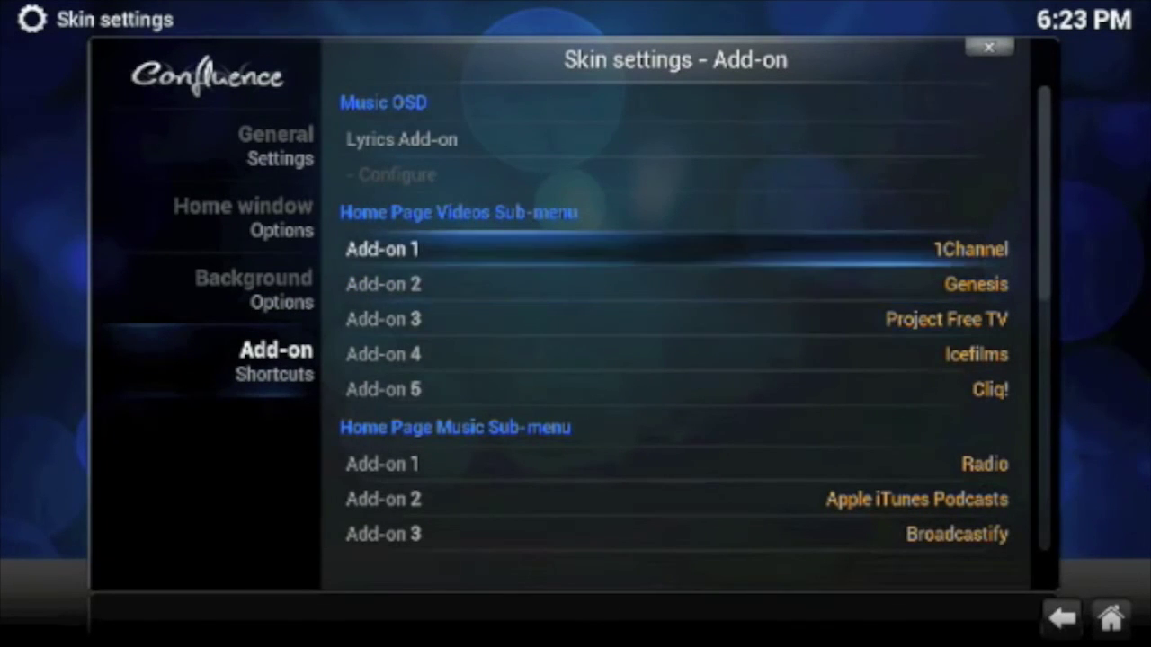
key("Down")
key("Down")
key("Down")
key("Down")
key("Up")
key("Up")
key("Up")
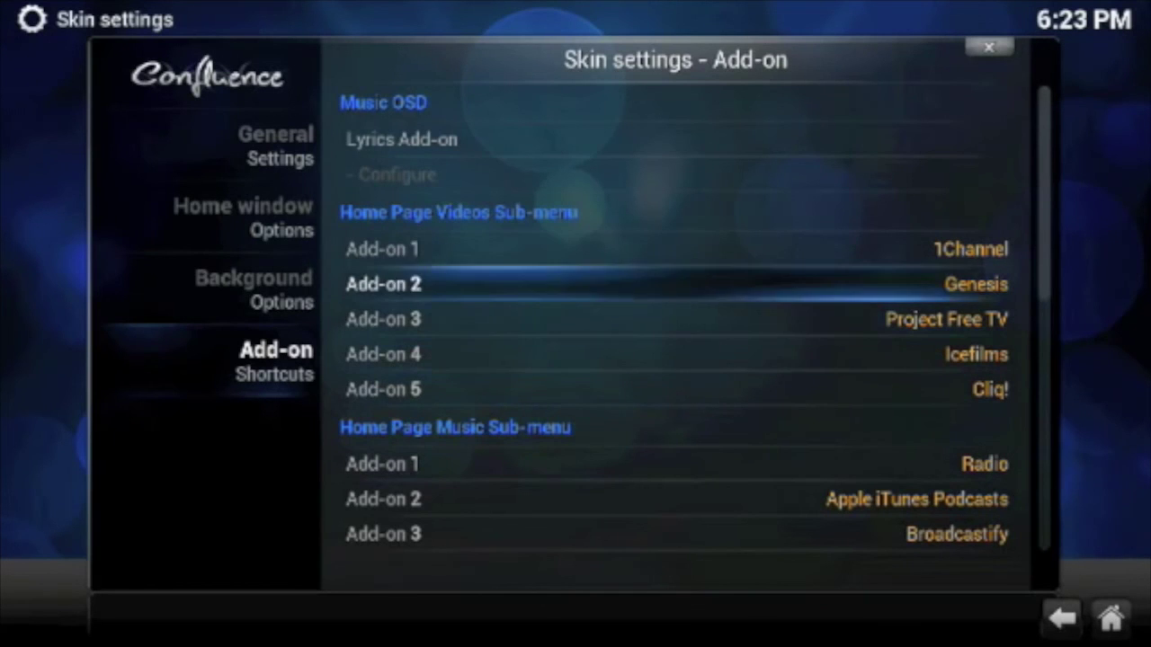
key("Up")
key("Up")
key("Down")
key("Down")
key("Up")
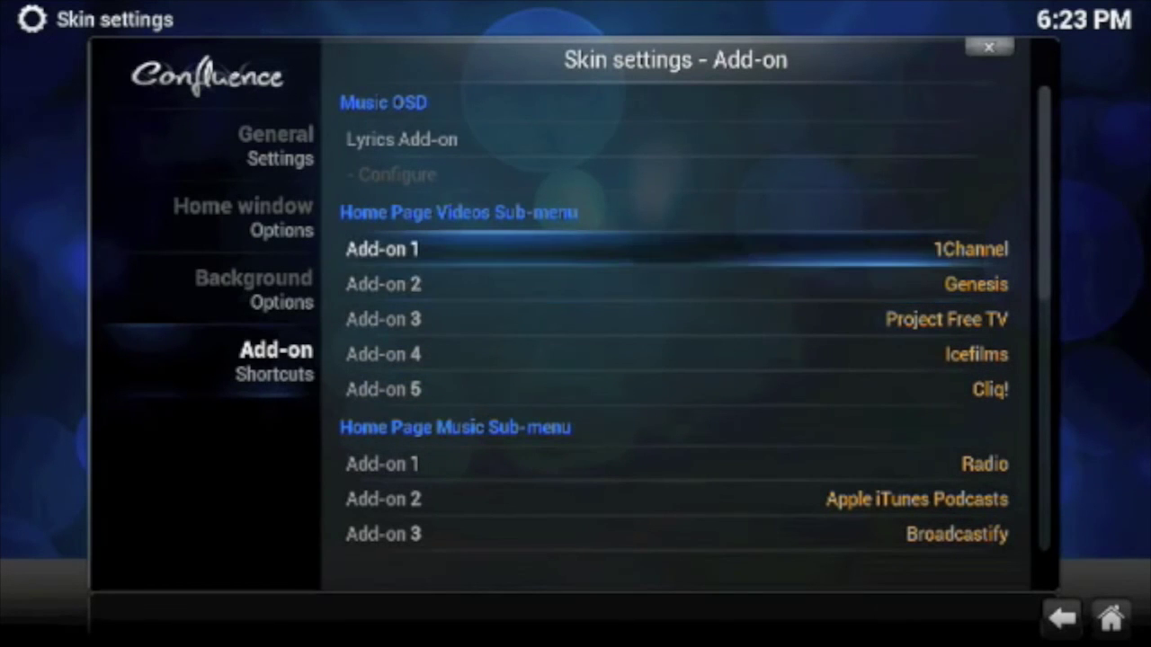
key("Return")
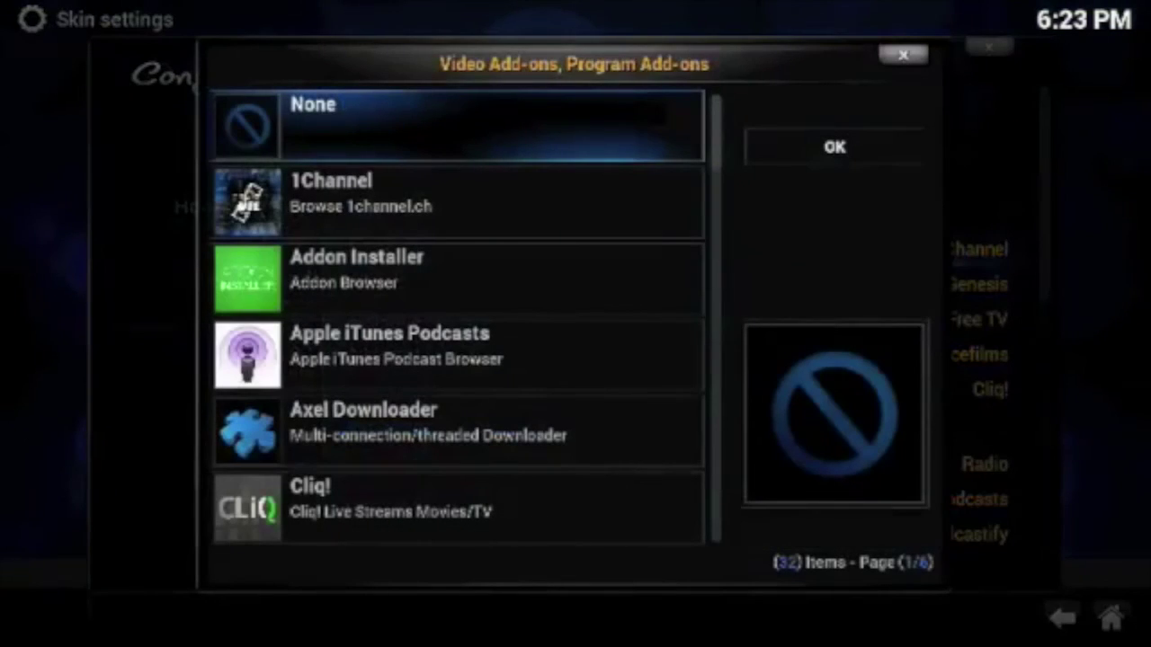
Cancel the Add-on 1 picker, back out to the home screen and select Videos > Add-ons.
key("Escape")
key("Escape")
key("Escape")
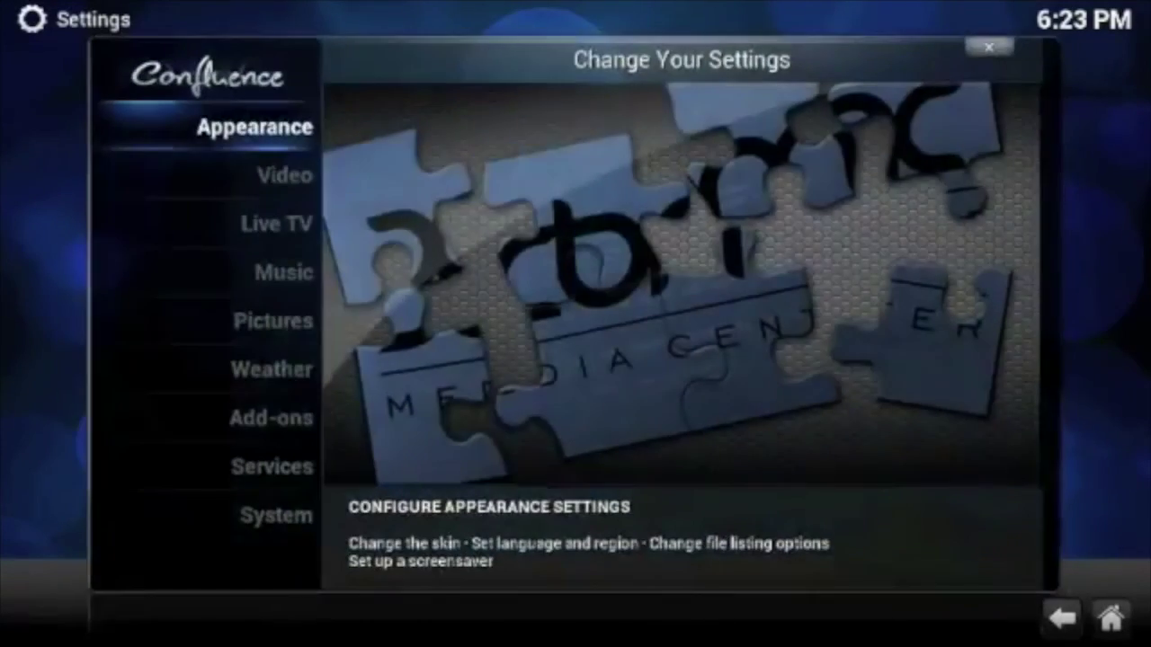
key("Escape")
key("Left")
key("Left")
key("Left")
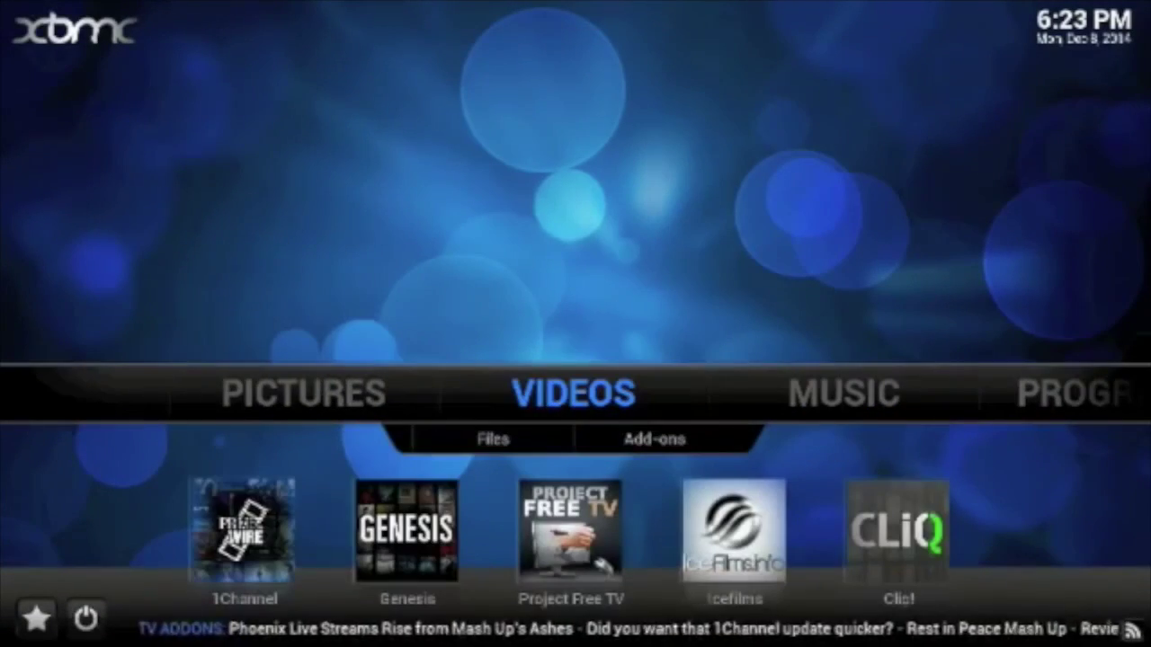
key("Down")
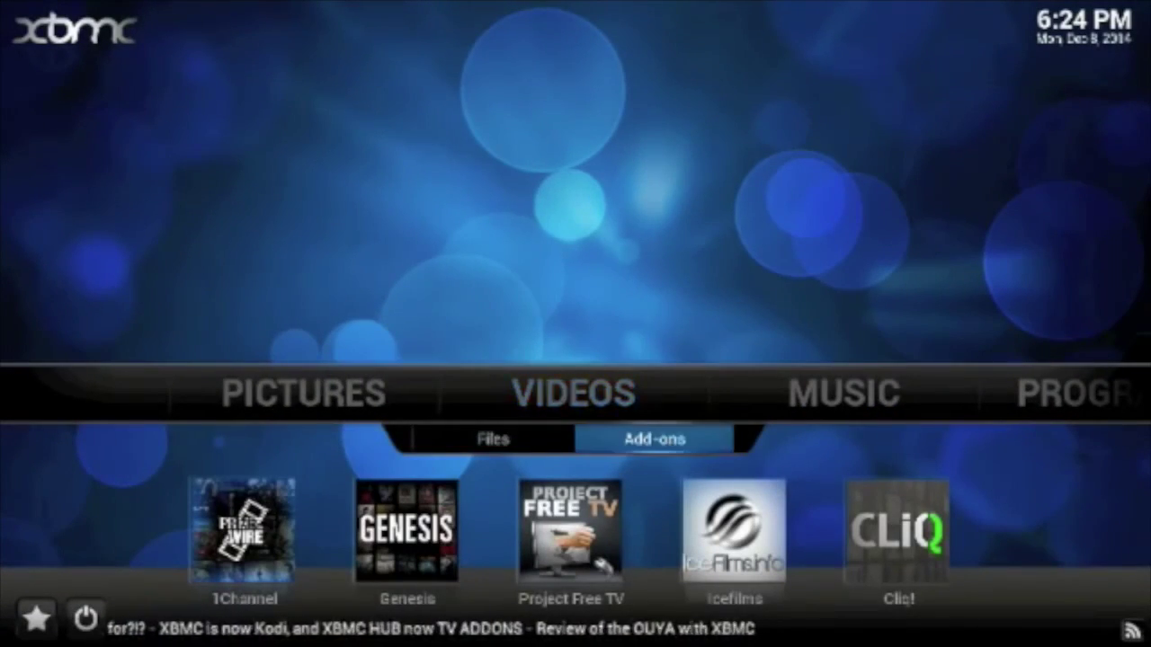